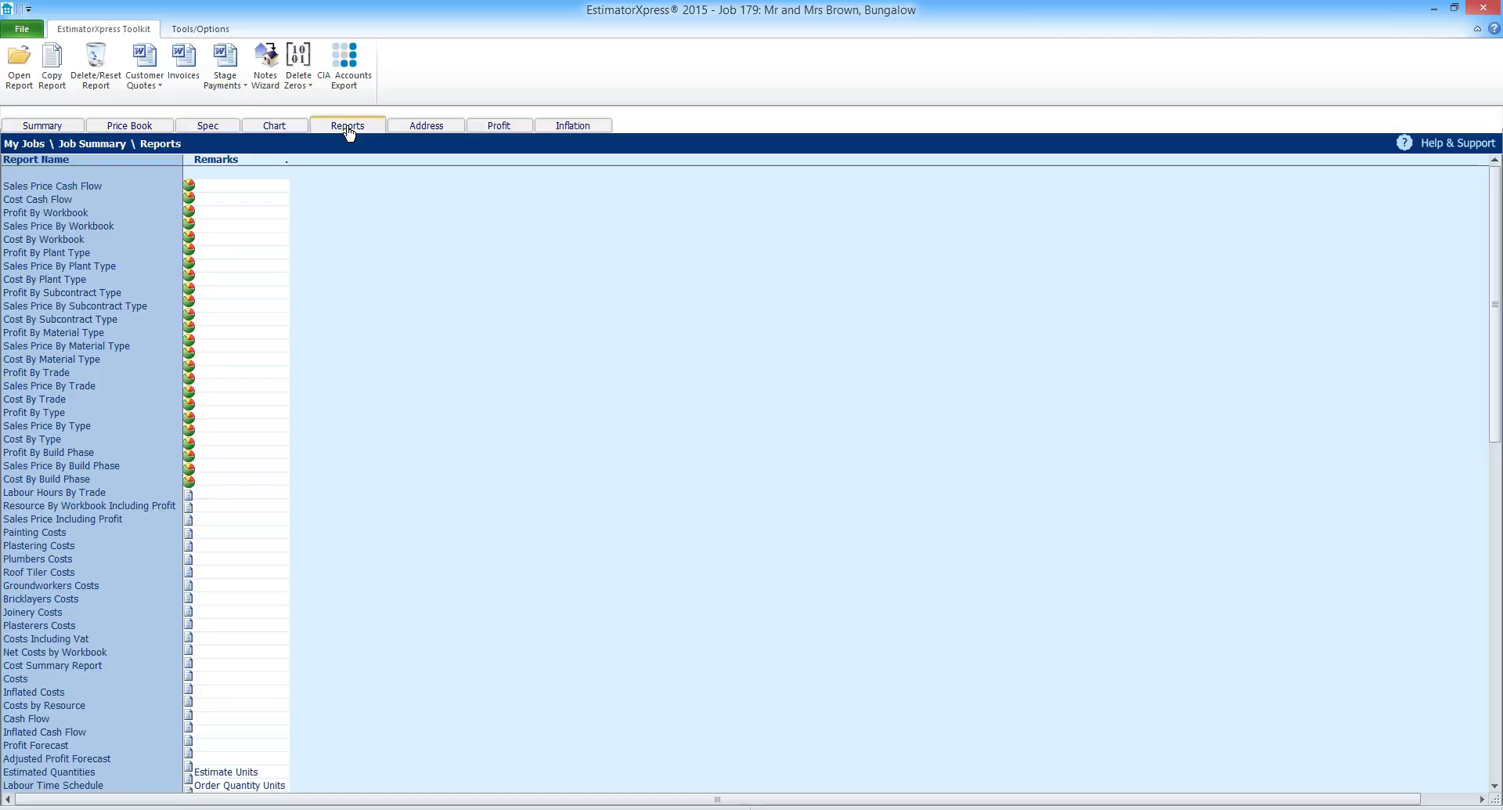
- Open the Costs report from the job's report list
left_click(153, 505)
left_click(57, 679)
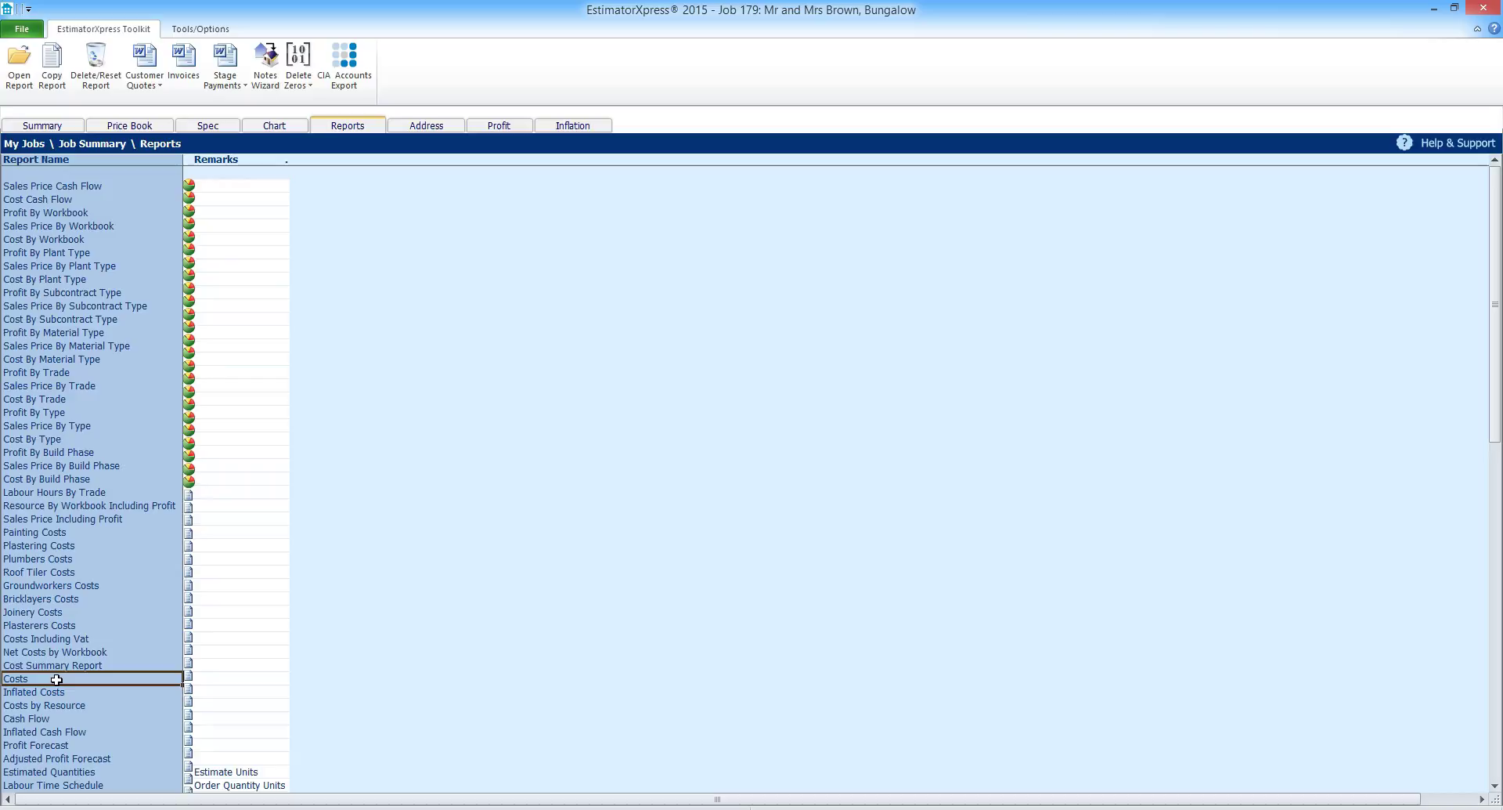
double_click(57, 679)
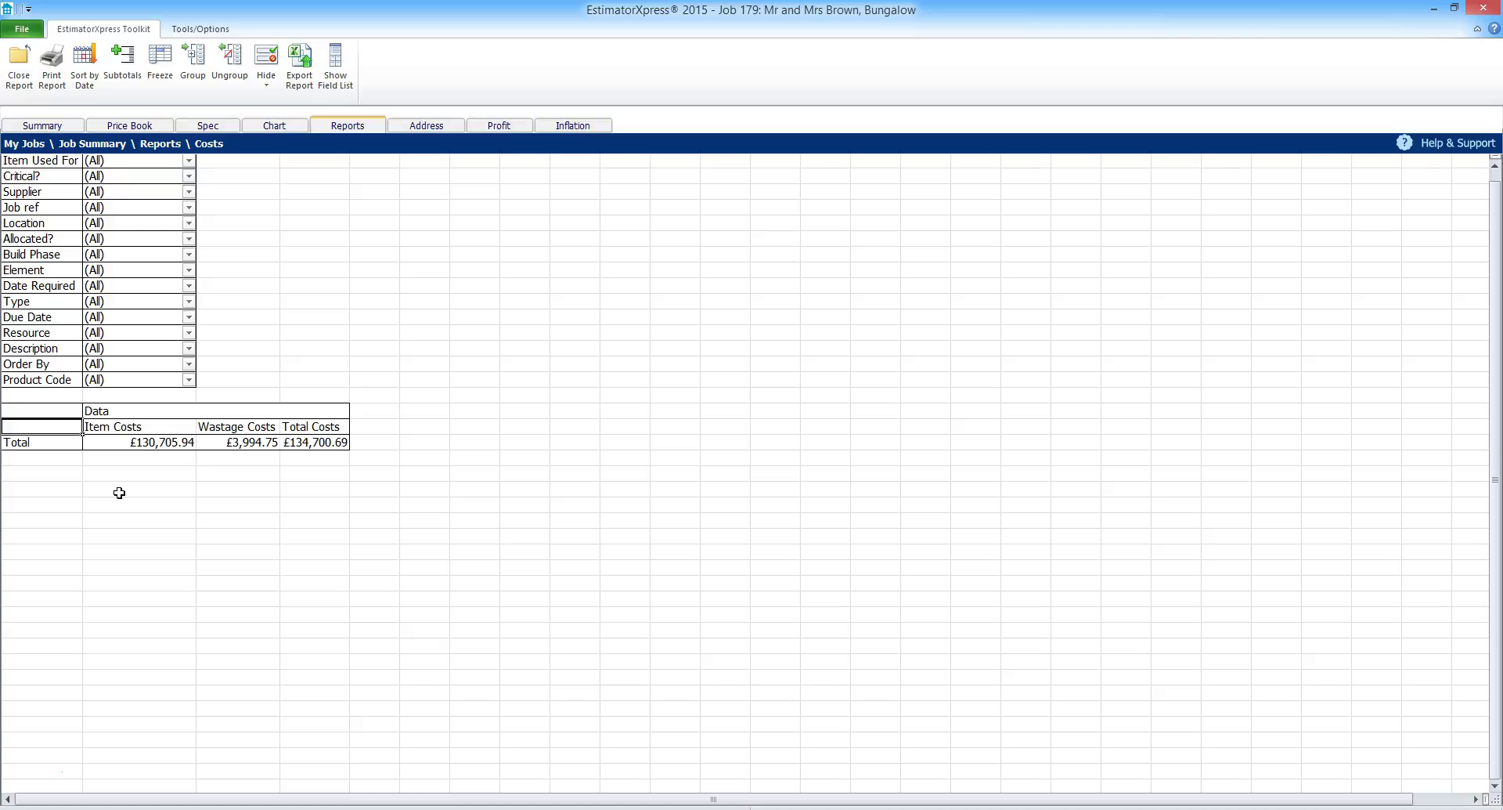
left_click(186, 442)
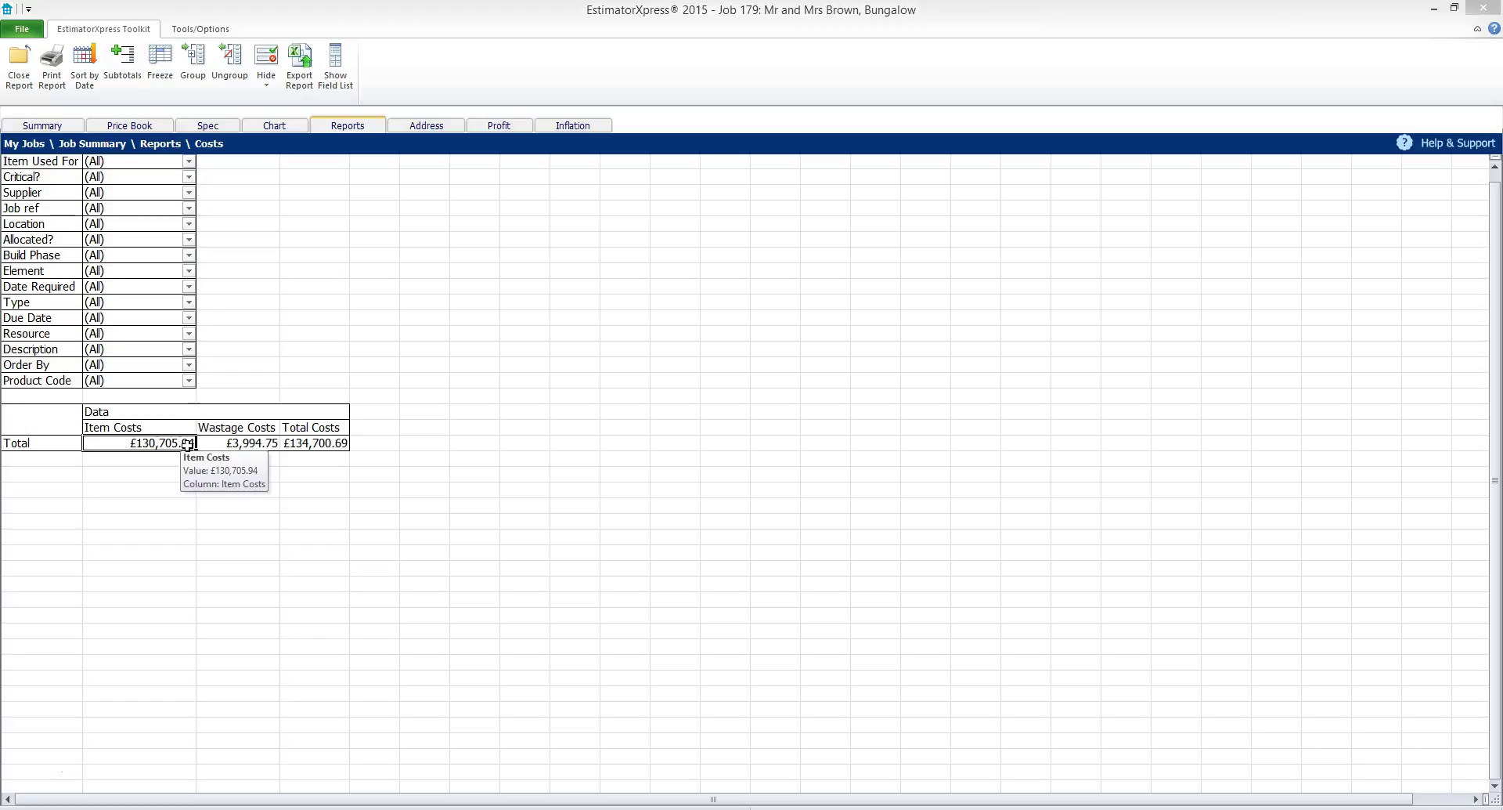
- Break down the Costs report into rows by Resource, Type and Item Used For
left_click_drag(54, 333, 62, 438)
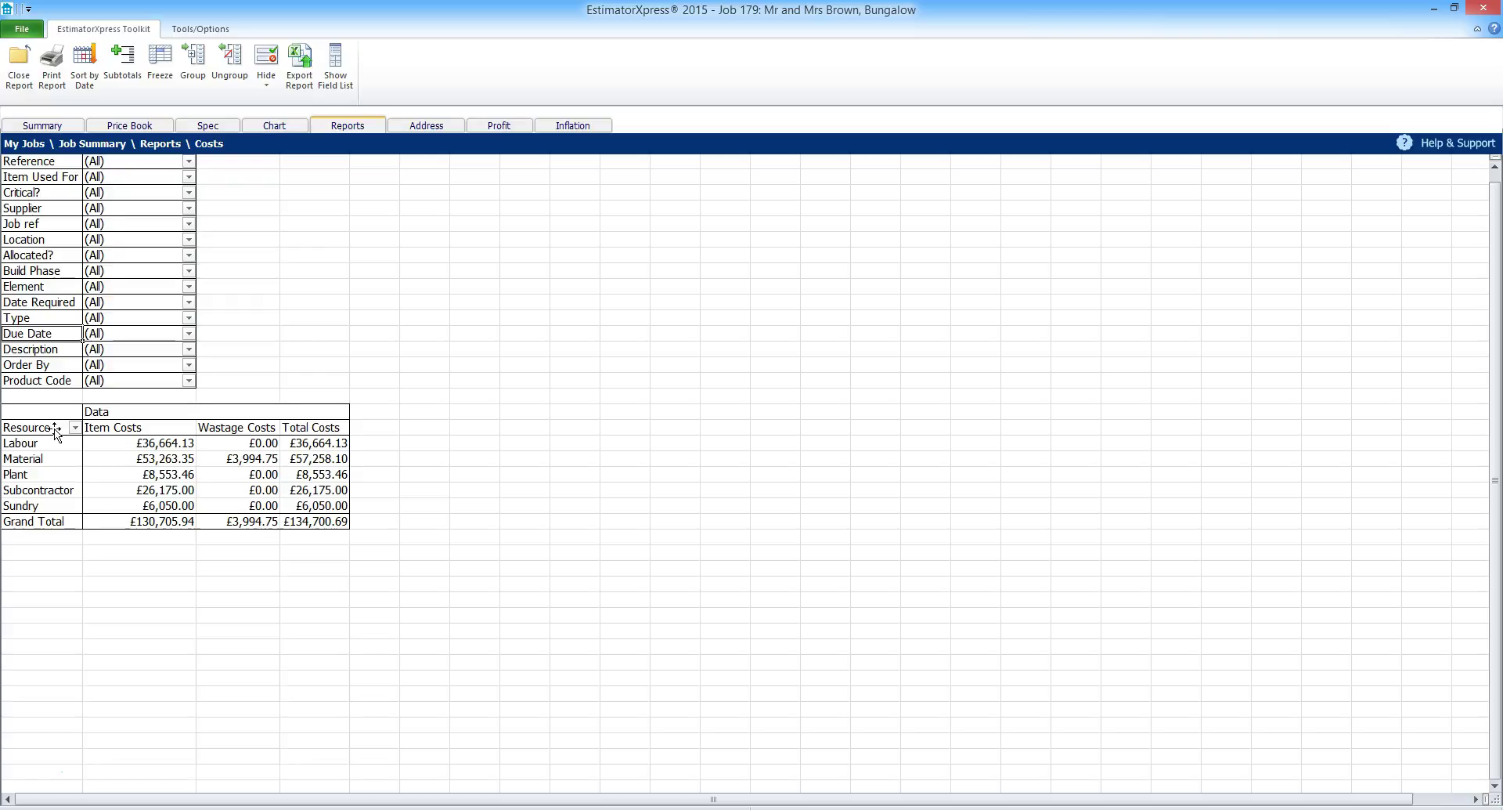
mouse_move(53, 429)
left_mouse_down()
mouse_move(34, 321)
mouse_move(102, 384)
mouse_move(74, 429)
left_mouse_up()
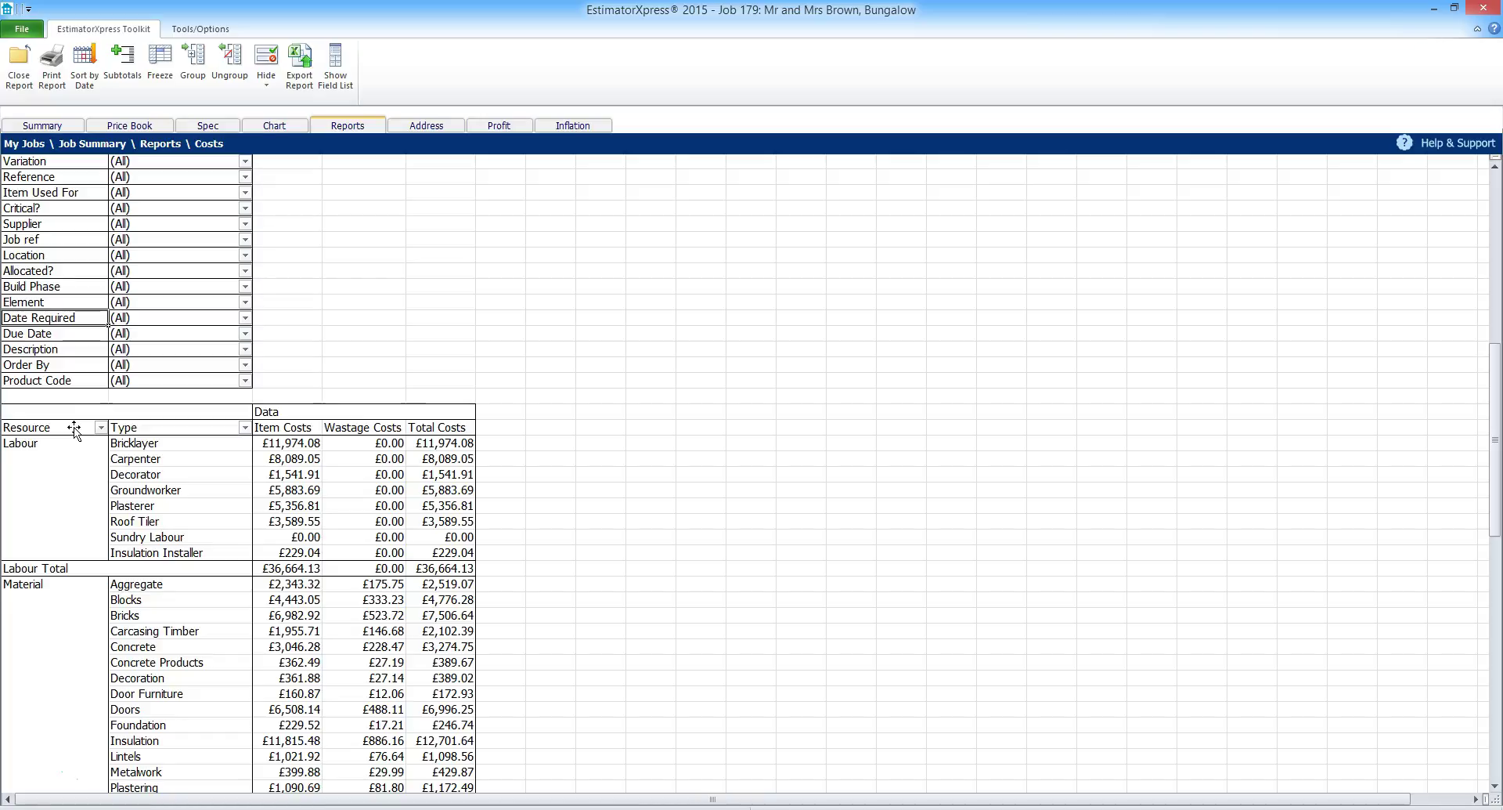
left_click_drag(75, 428, 235, 442)
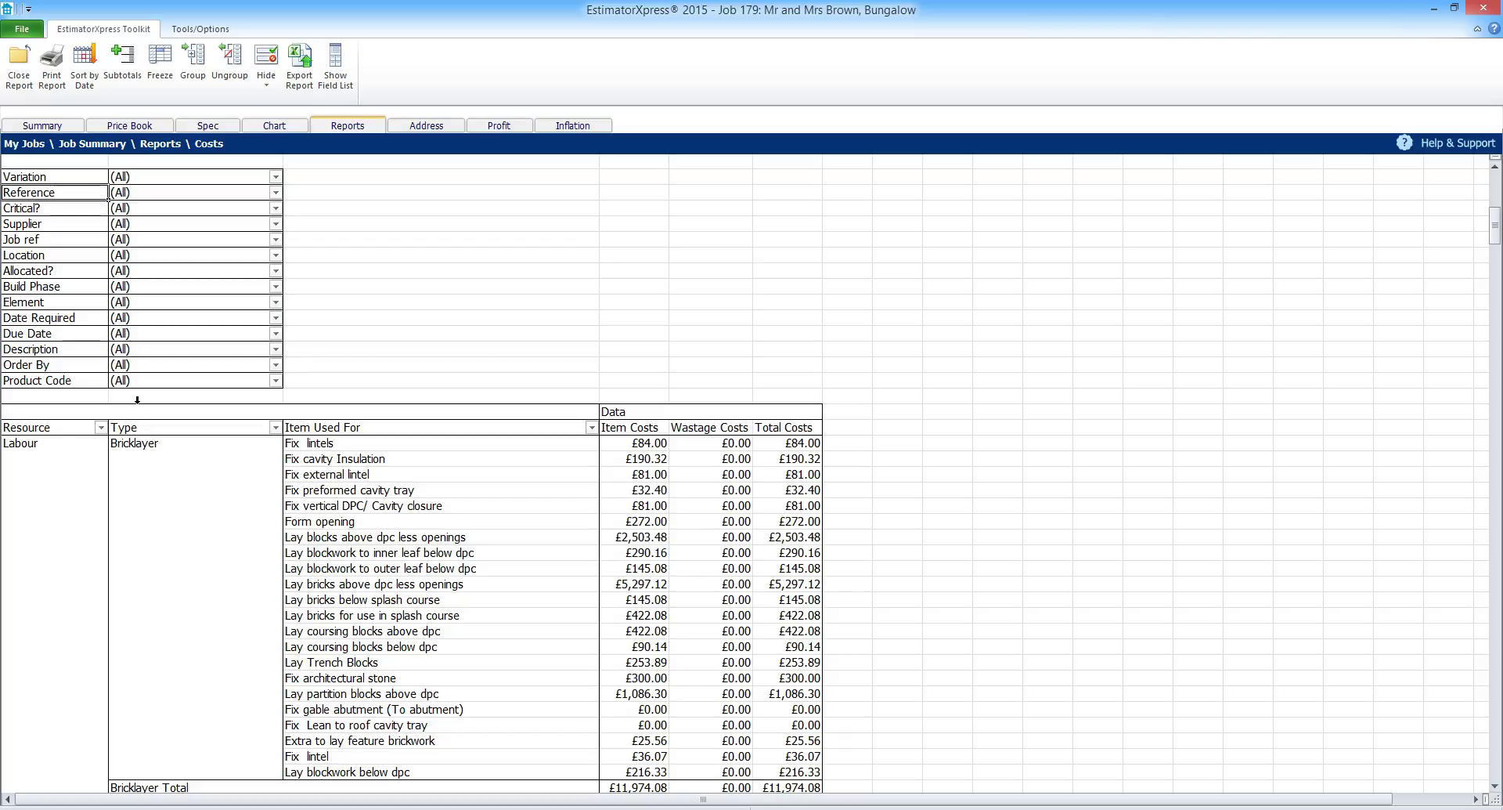
- Add Description as a further row level after Item Used For in the Costs report
scroll(137, 400, "down", 2)
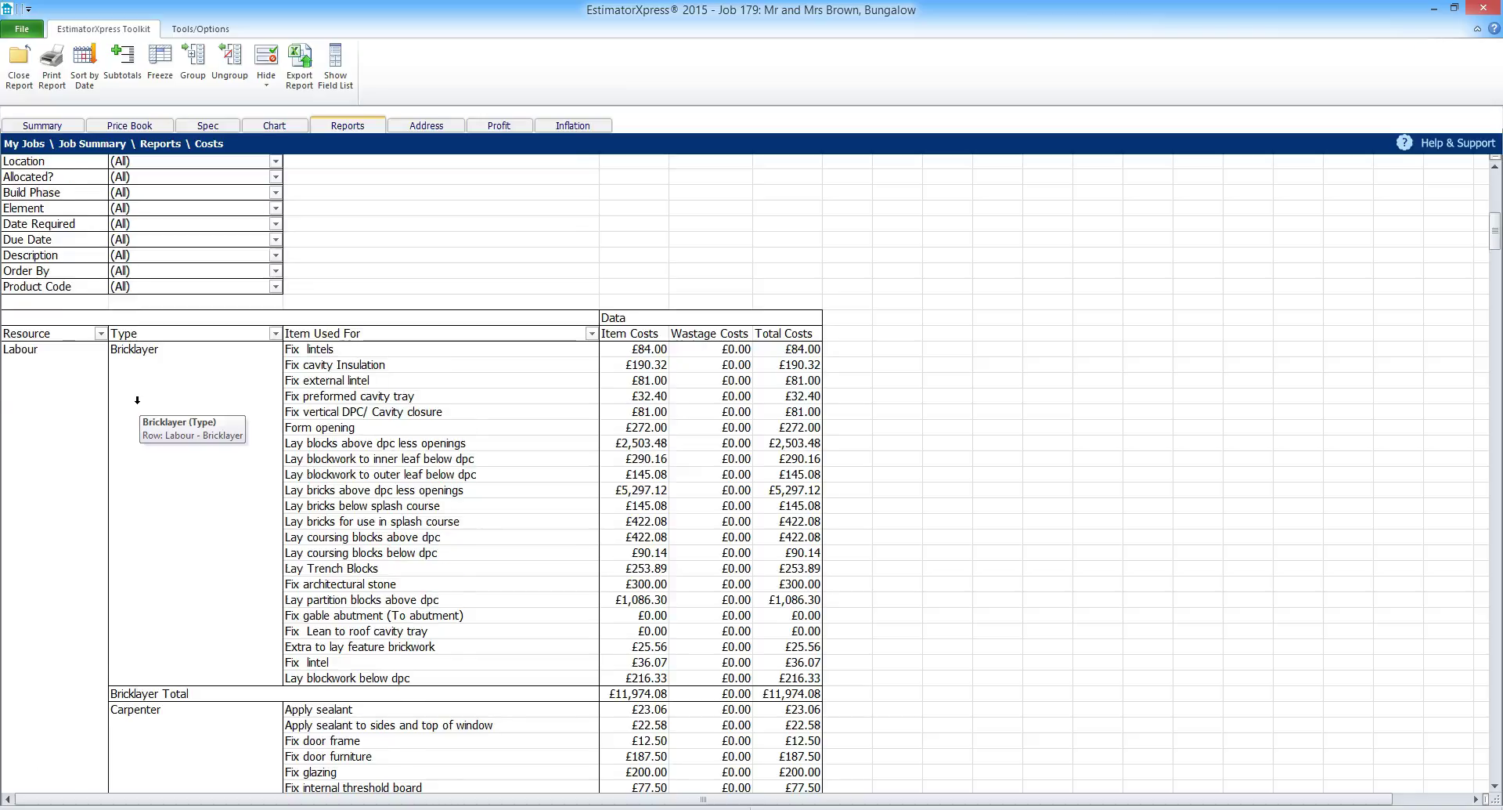
scroll(137, 400, "down", 13)
scroll(137, 400, "down", 10)
scroll(137, 400, "down", 18)
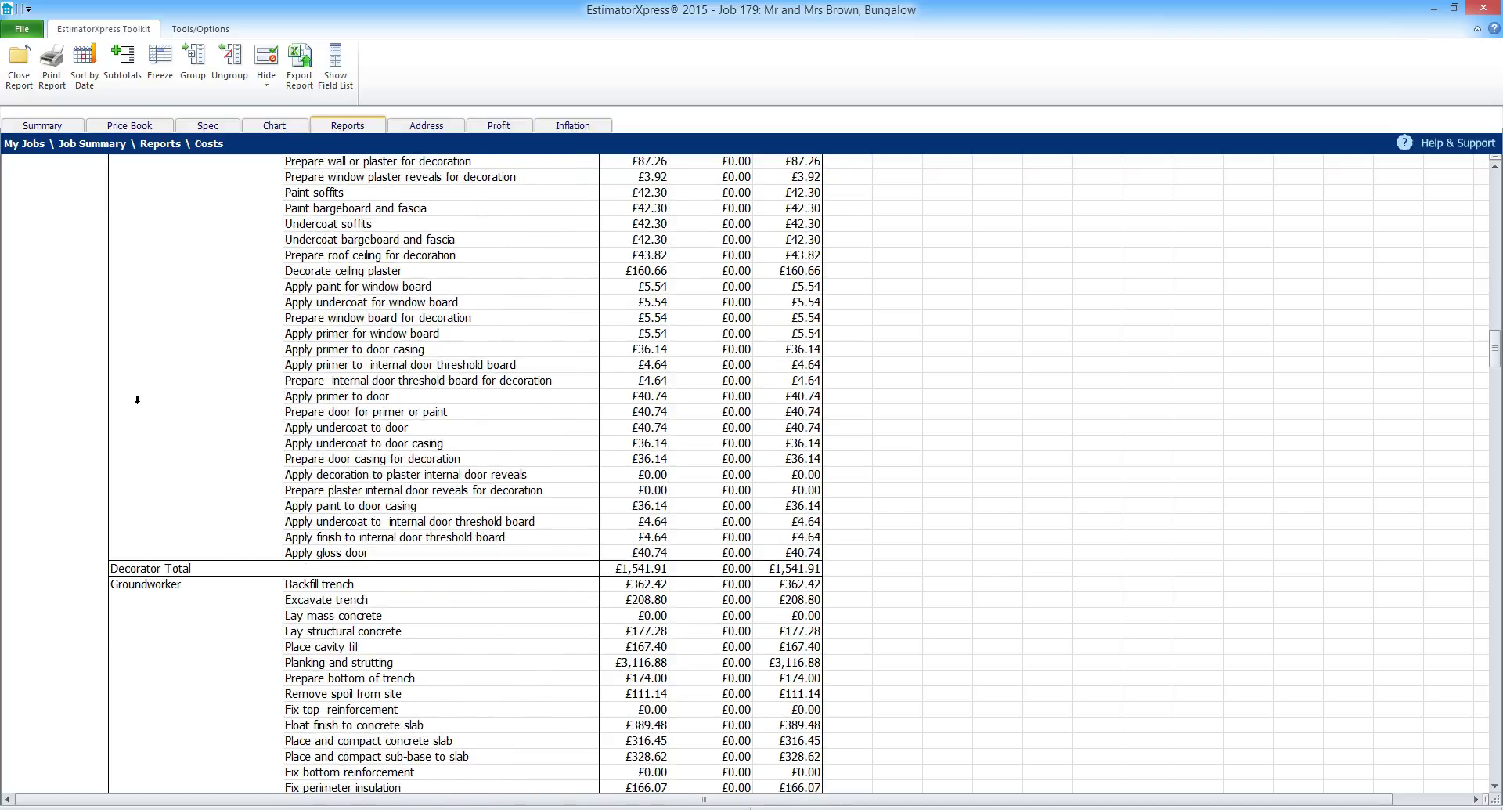
scroll(137, 400, "up", 19)
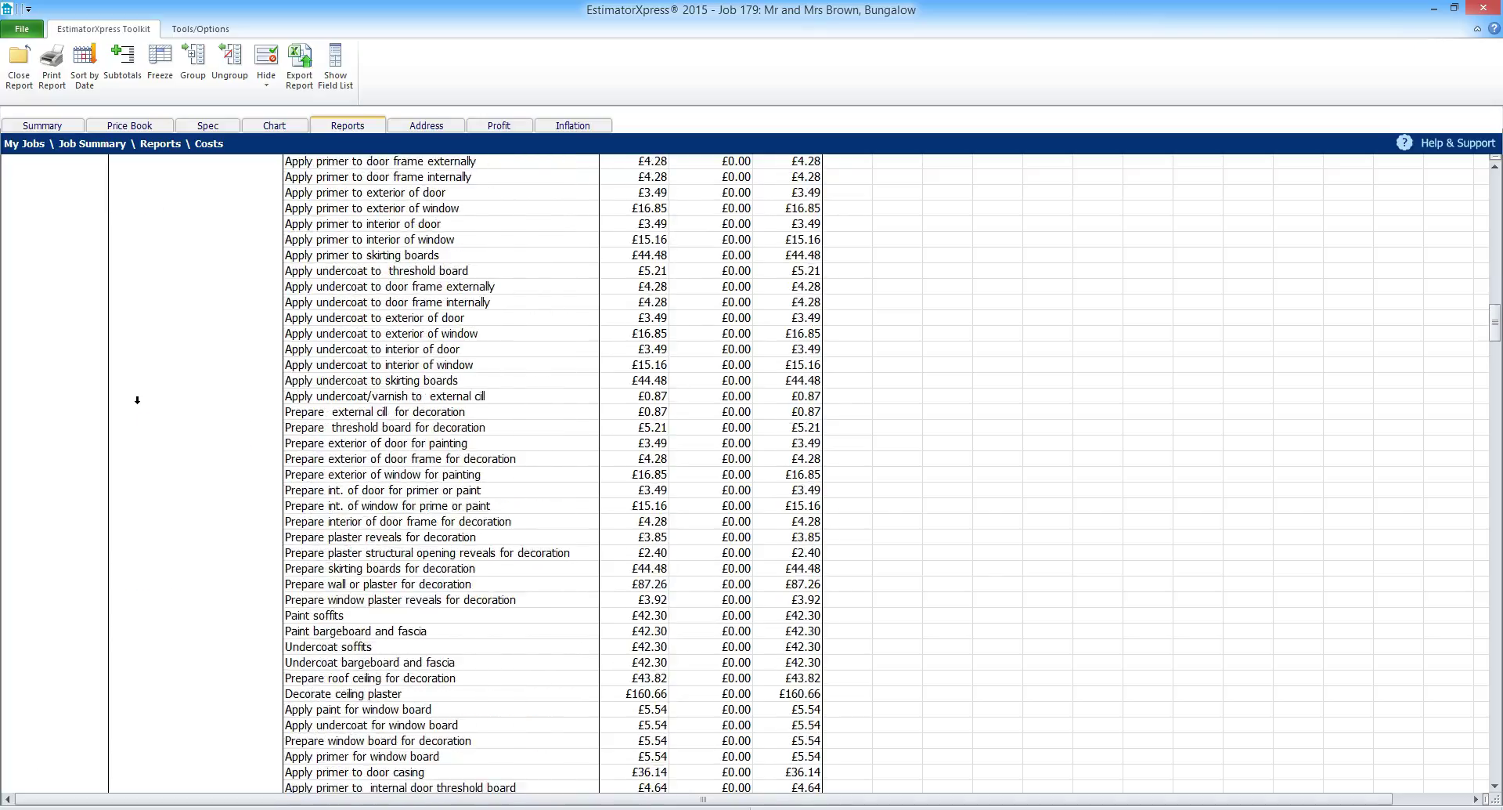
scroll(137, 400, "up", 20)
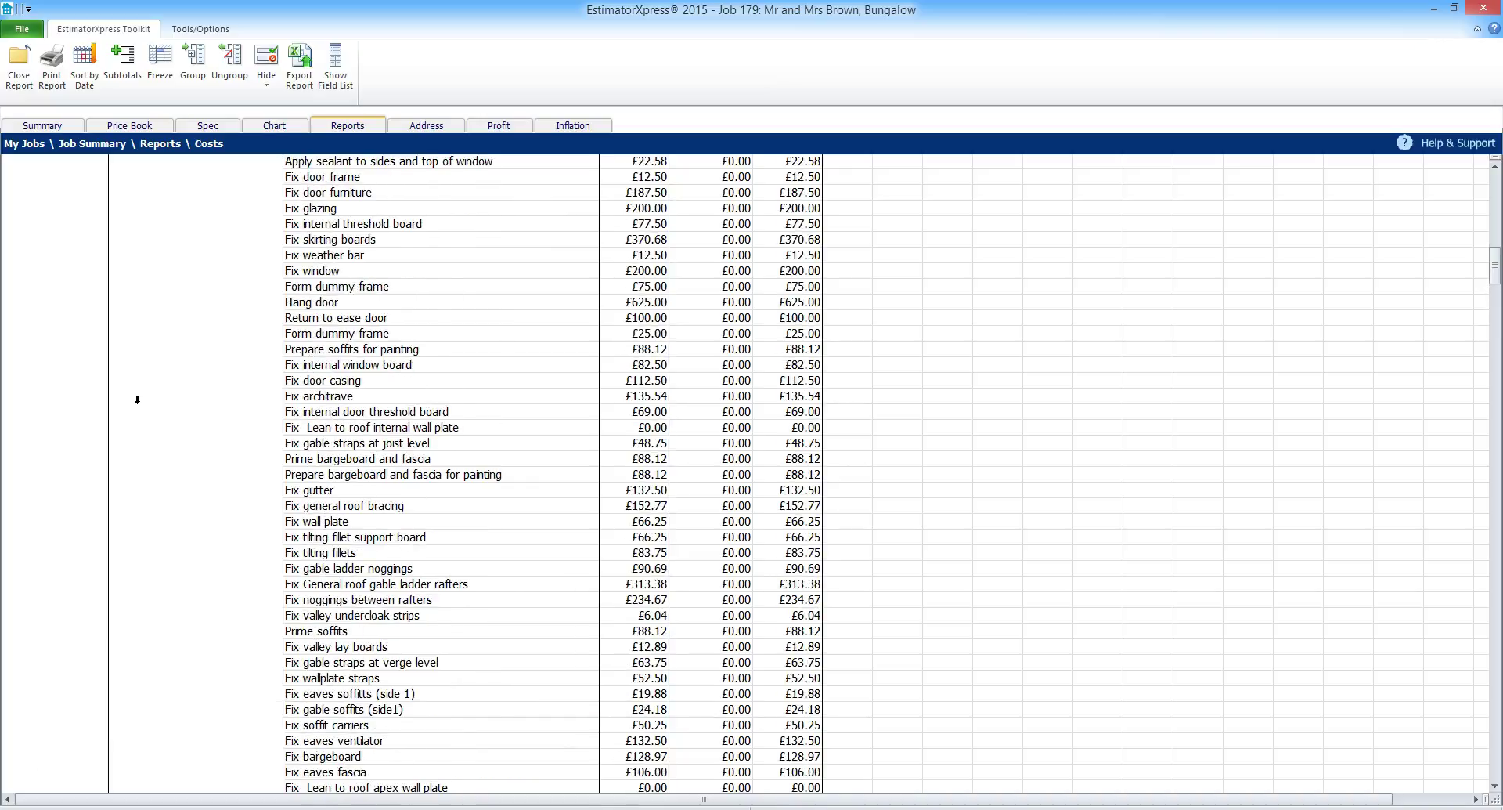
scroll(137, 400, "up", 7)
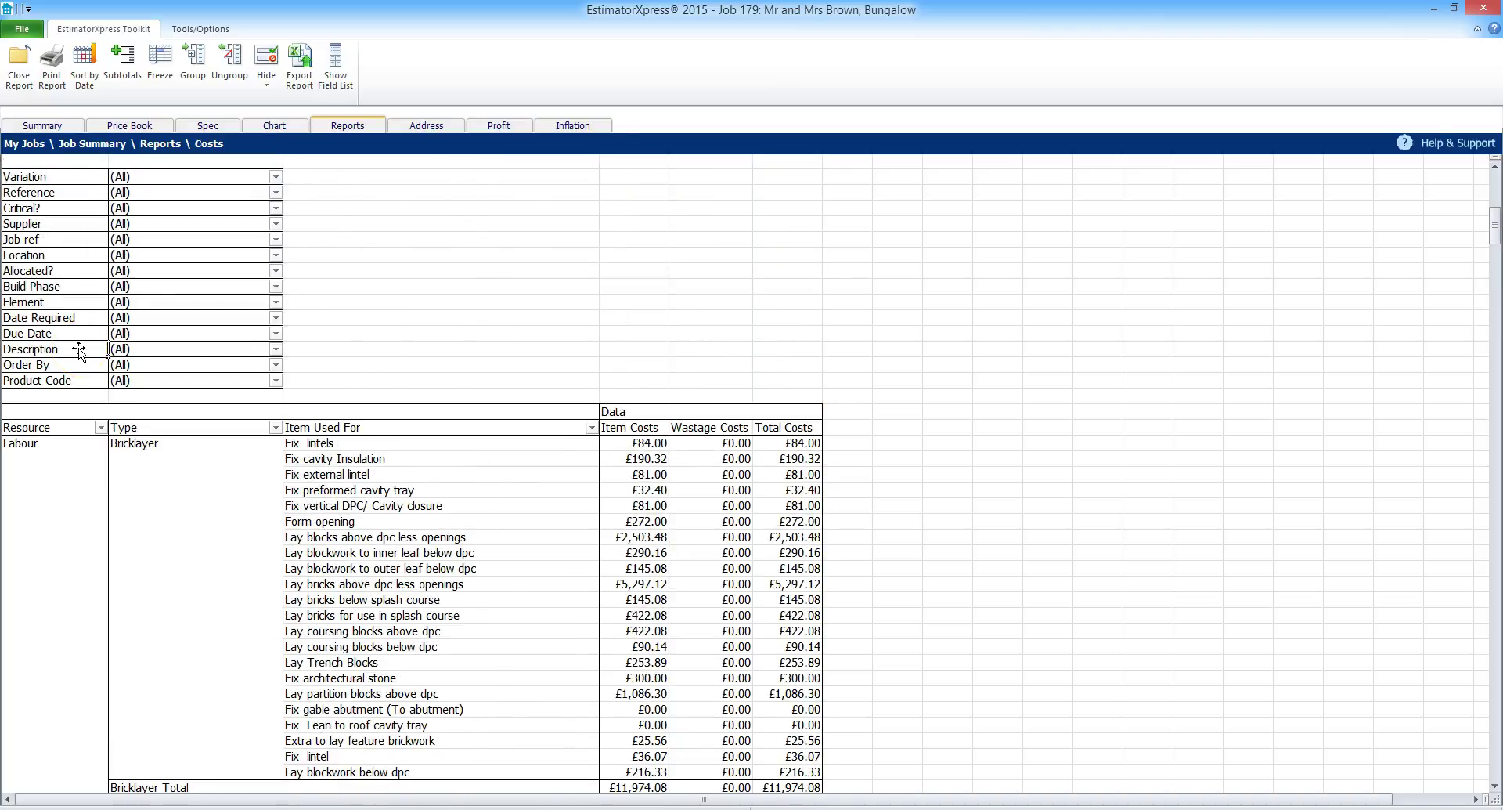
left_click(70, 350)
left_click_drag(70, 349, 573, 435)
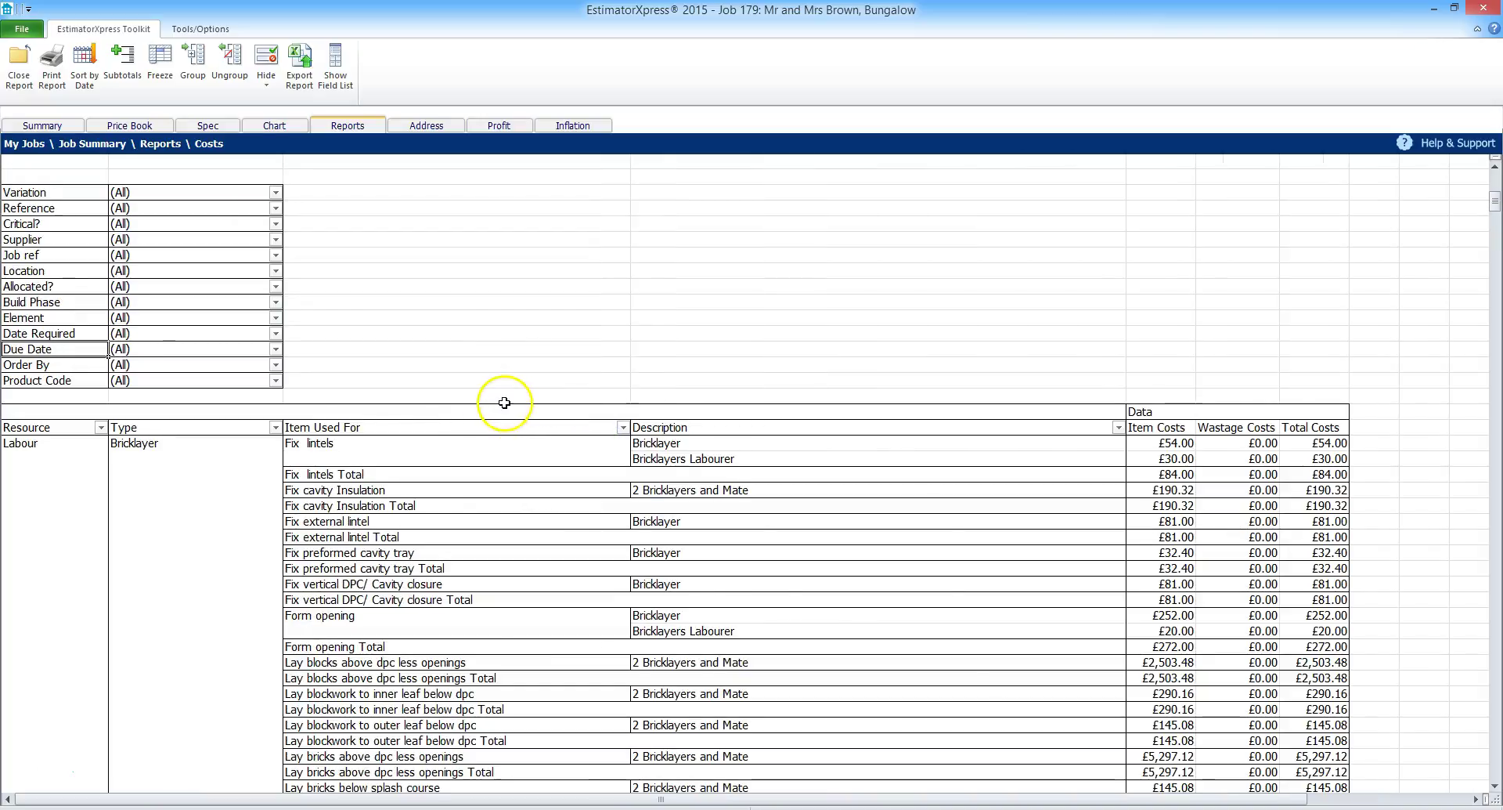
- Remove the subtotals for the Item Used For field and review the material costs
scroll(504, 402, "down", 3)
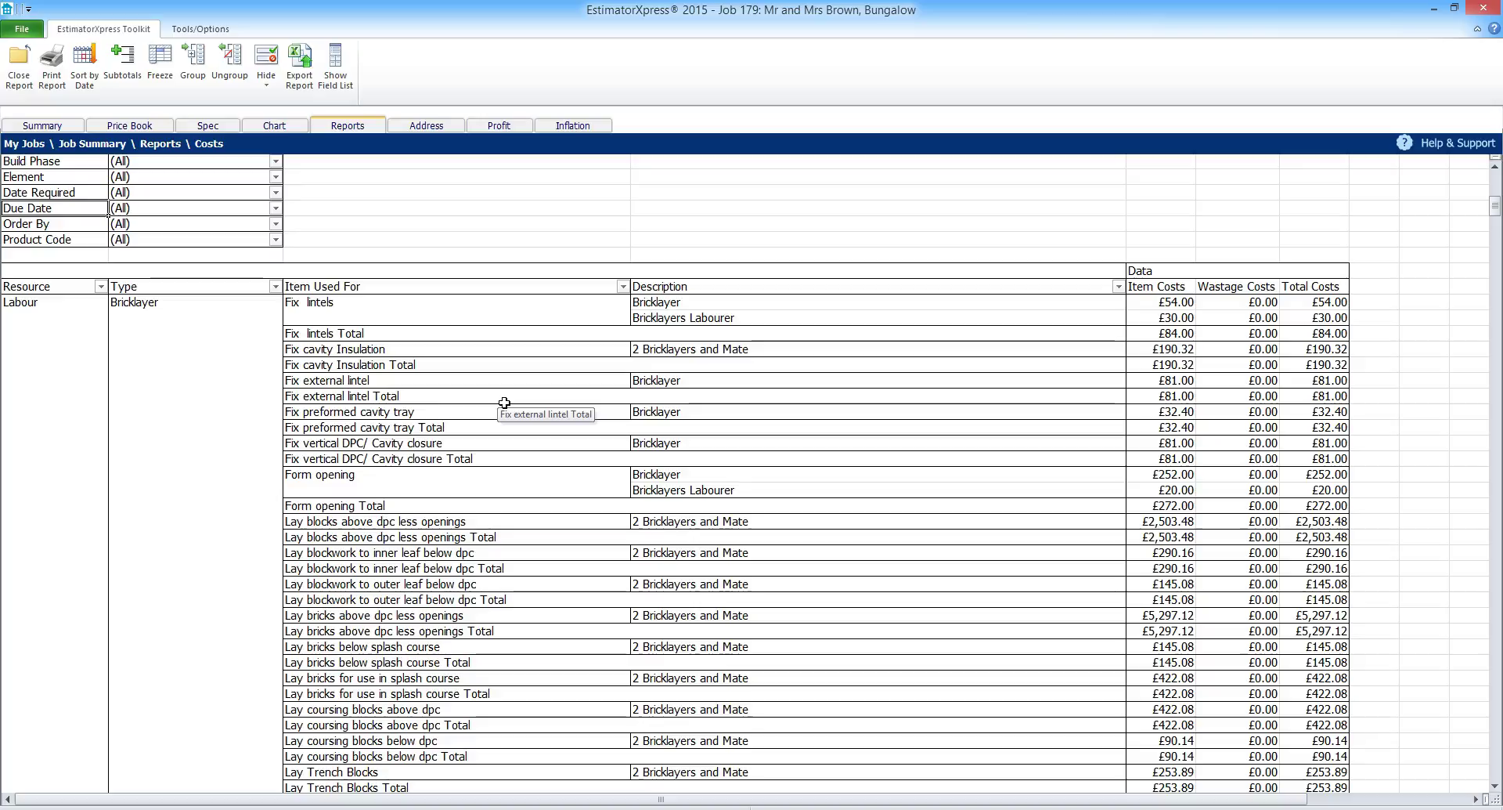
scroll(504, 402, "down", 14)
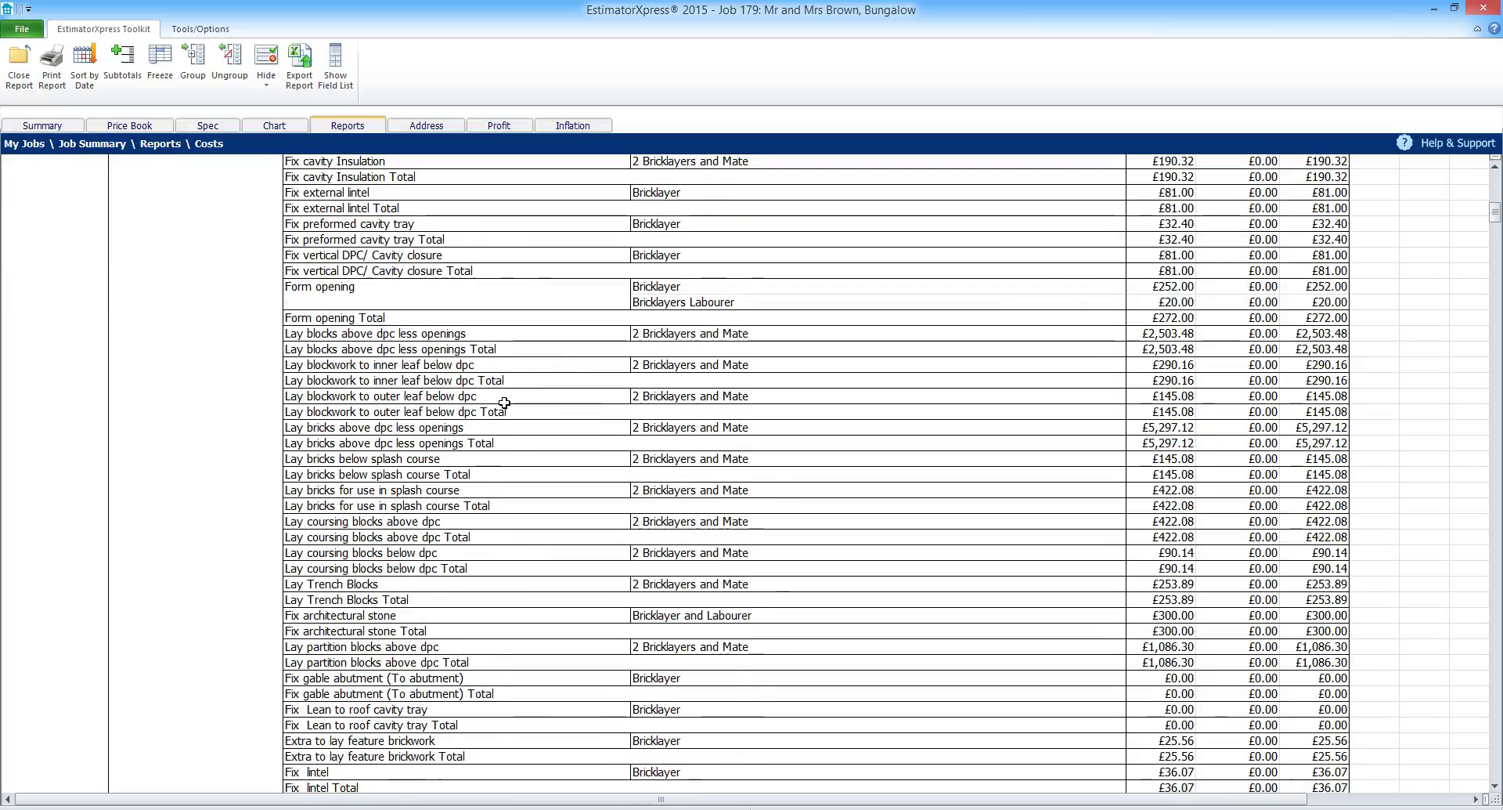
scroll(504, 402, "down", 20)
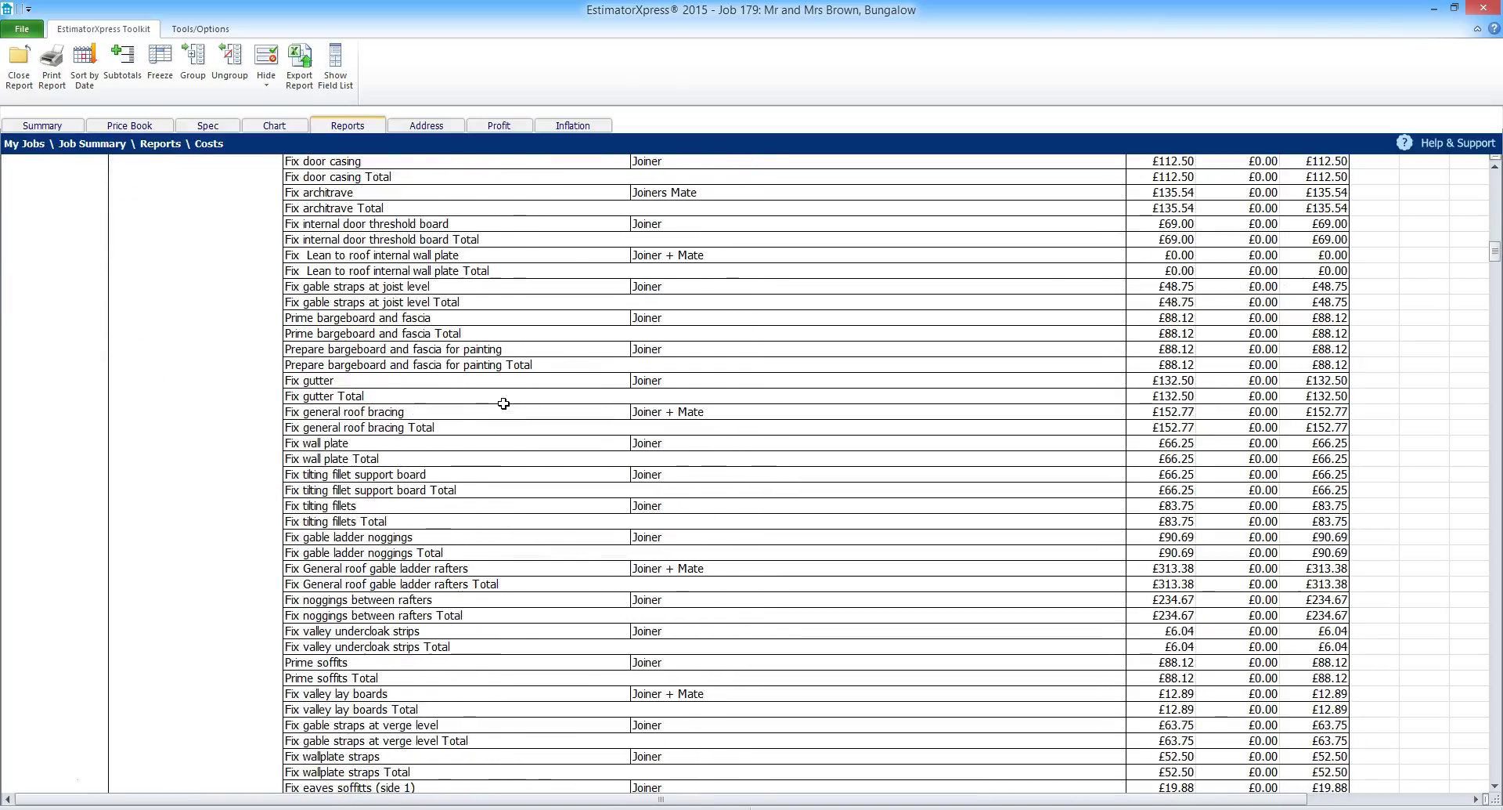
scroll(503, 401, "down", 20)
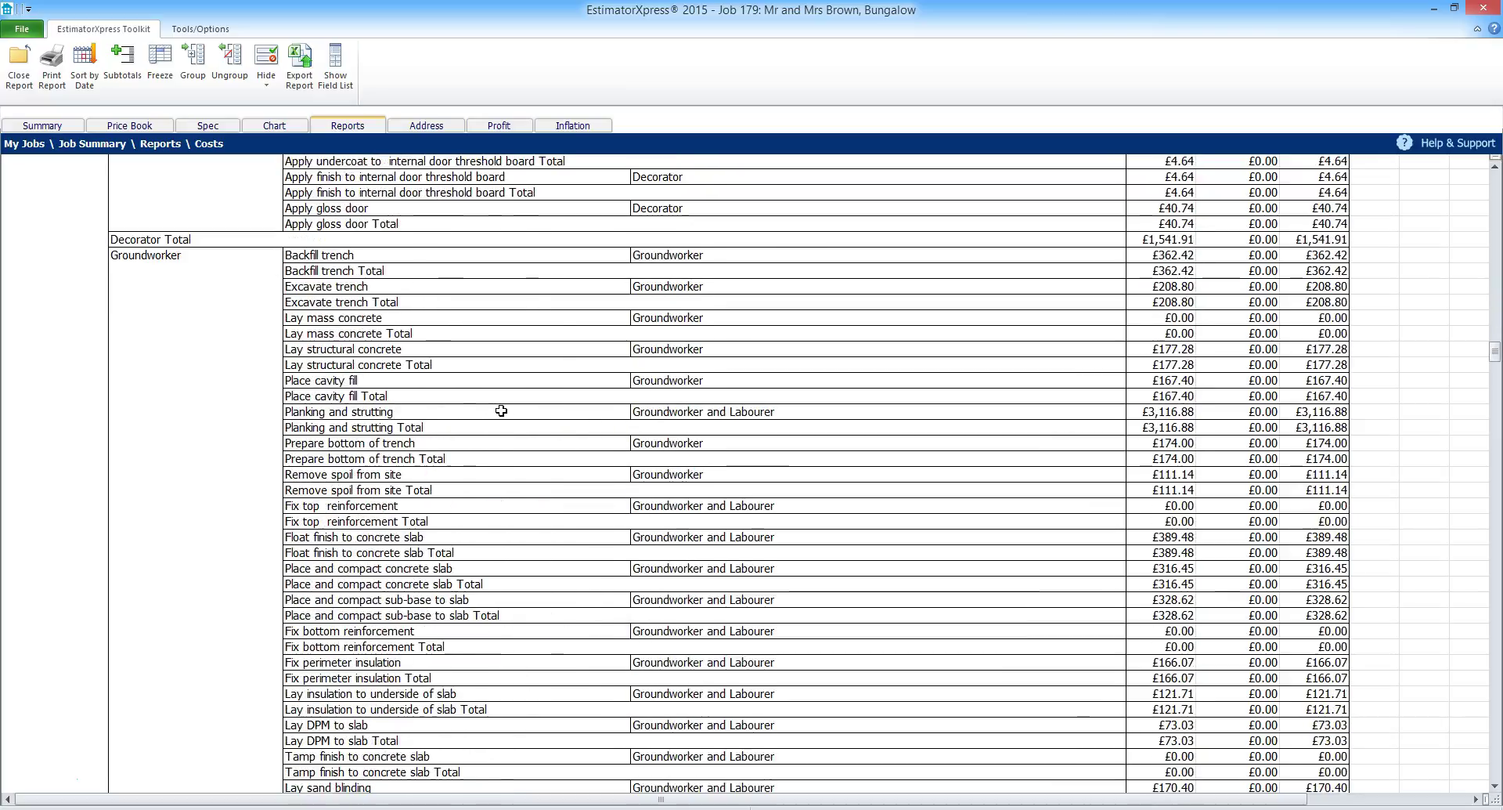
scroll(501, 412, "down", 10)
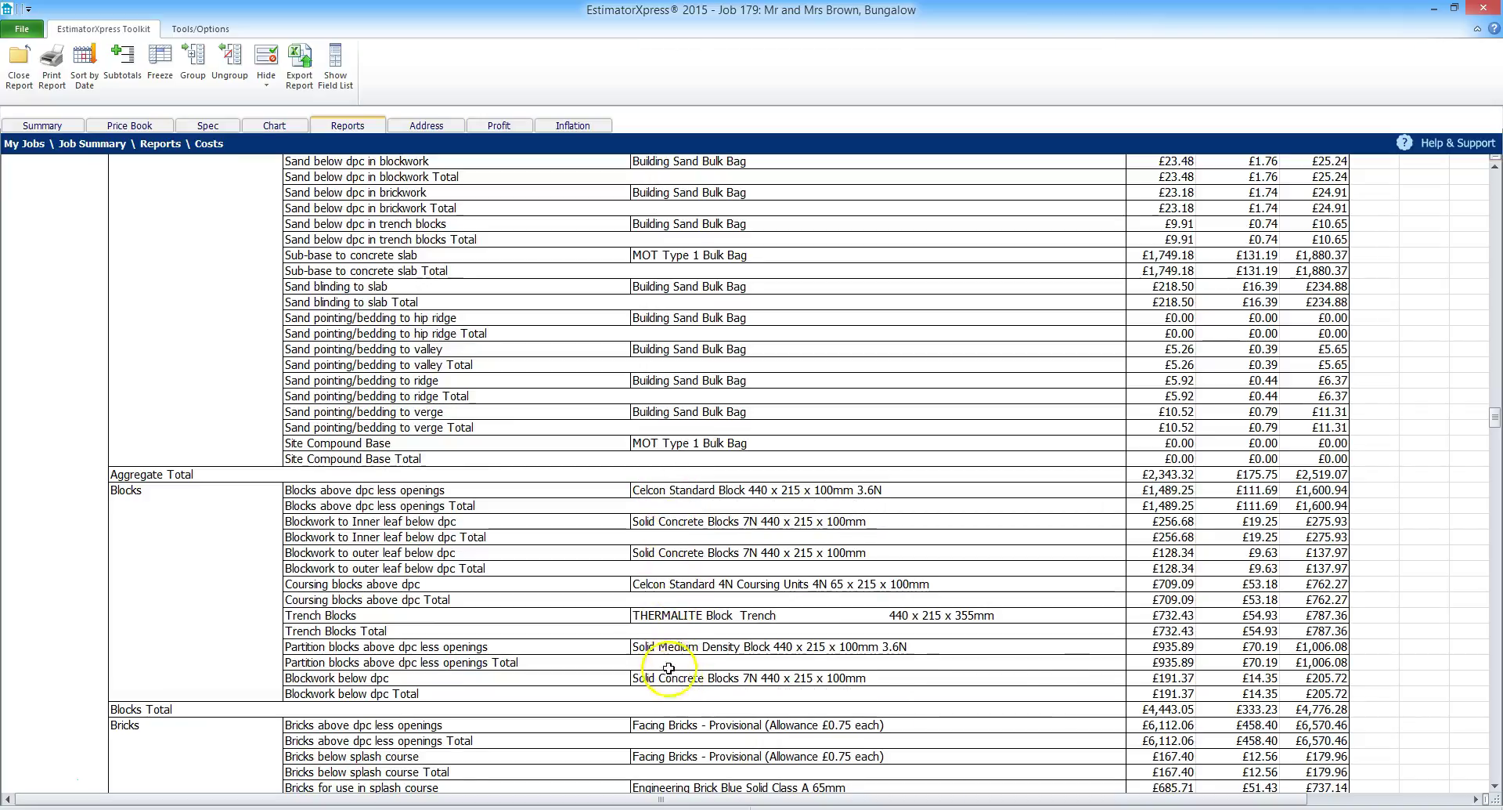
left_click(453, 489)
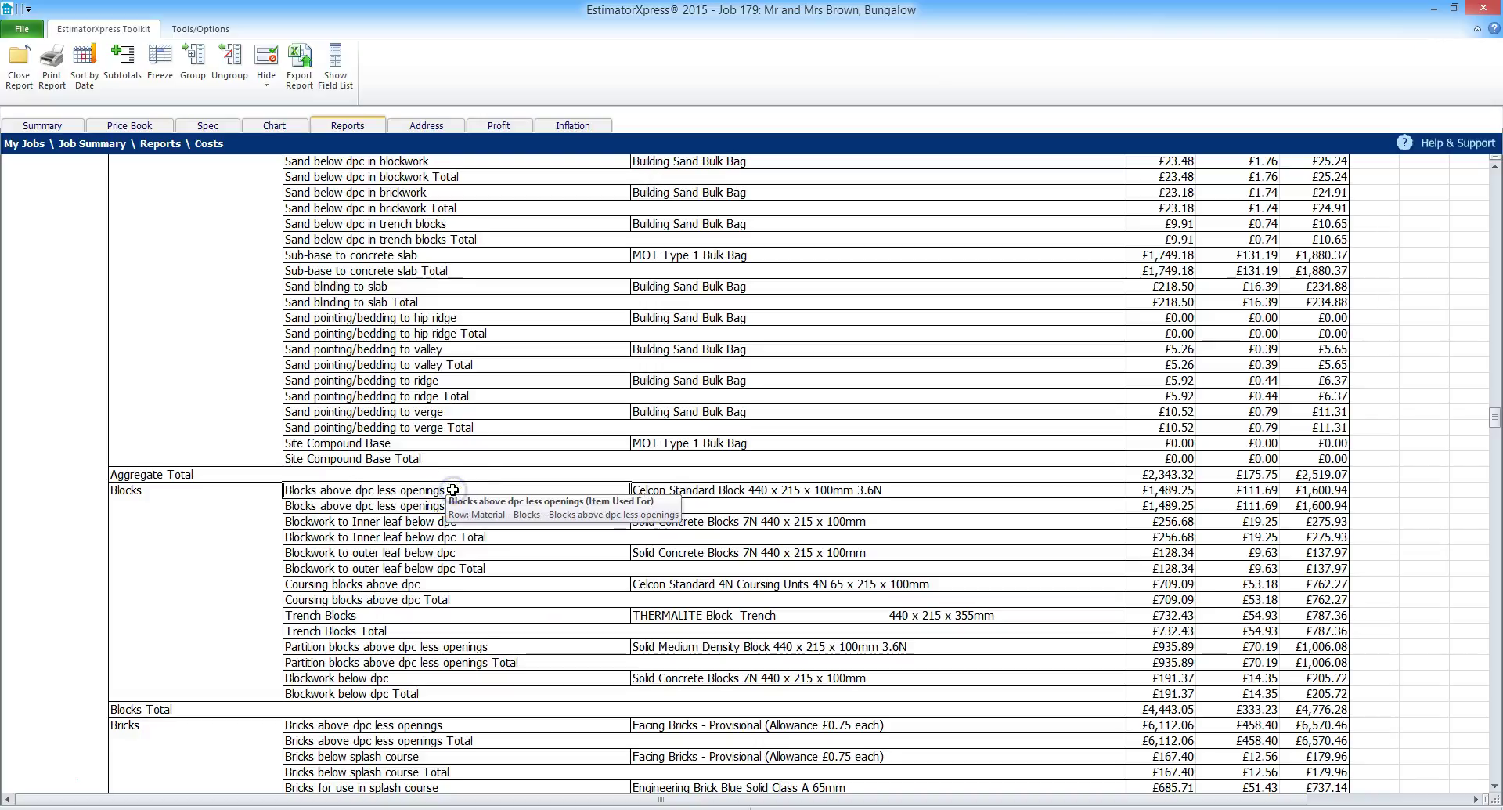
left_click(122, 66)
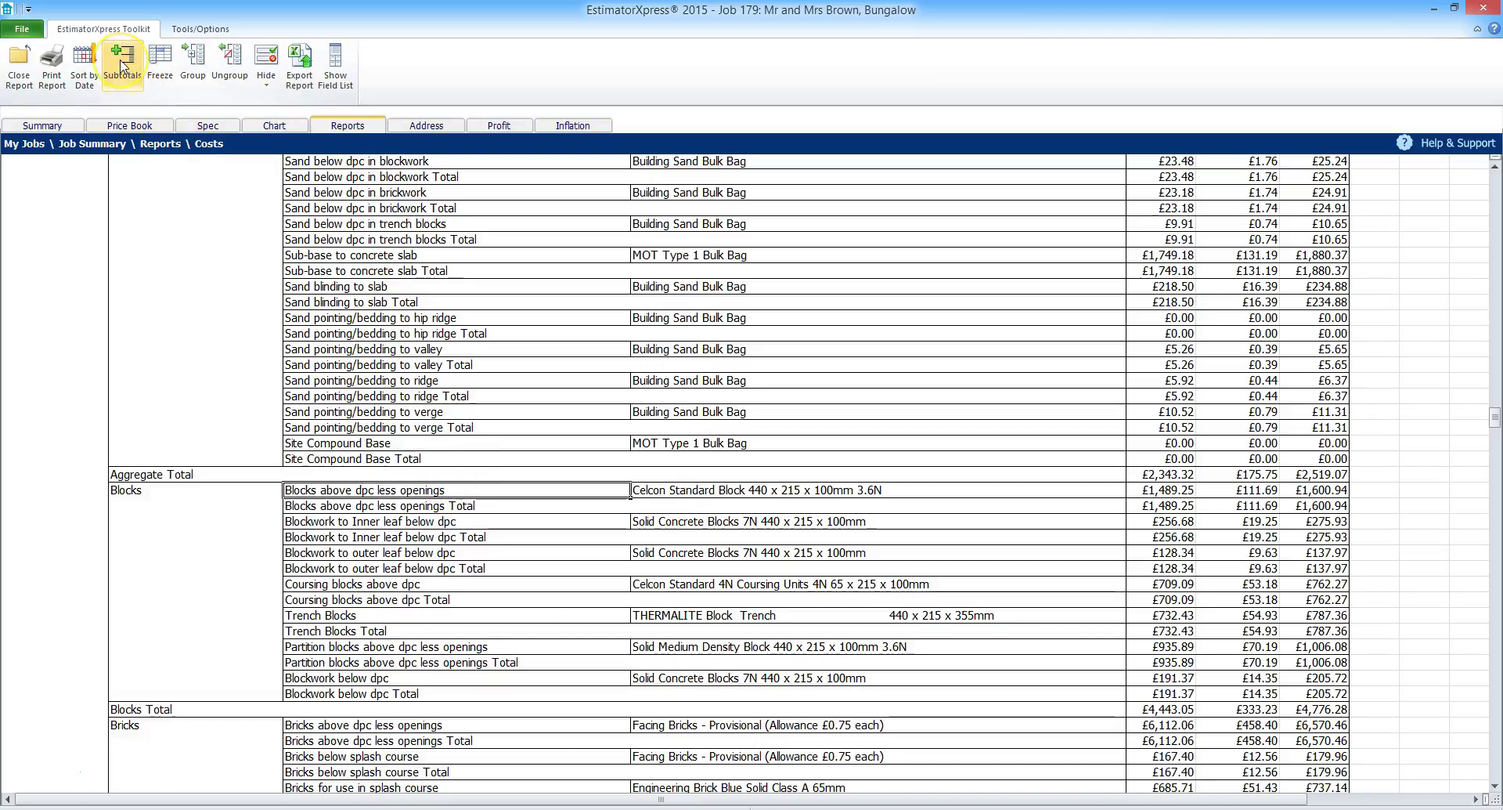
left_click(123, 67)
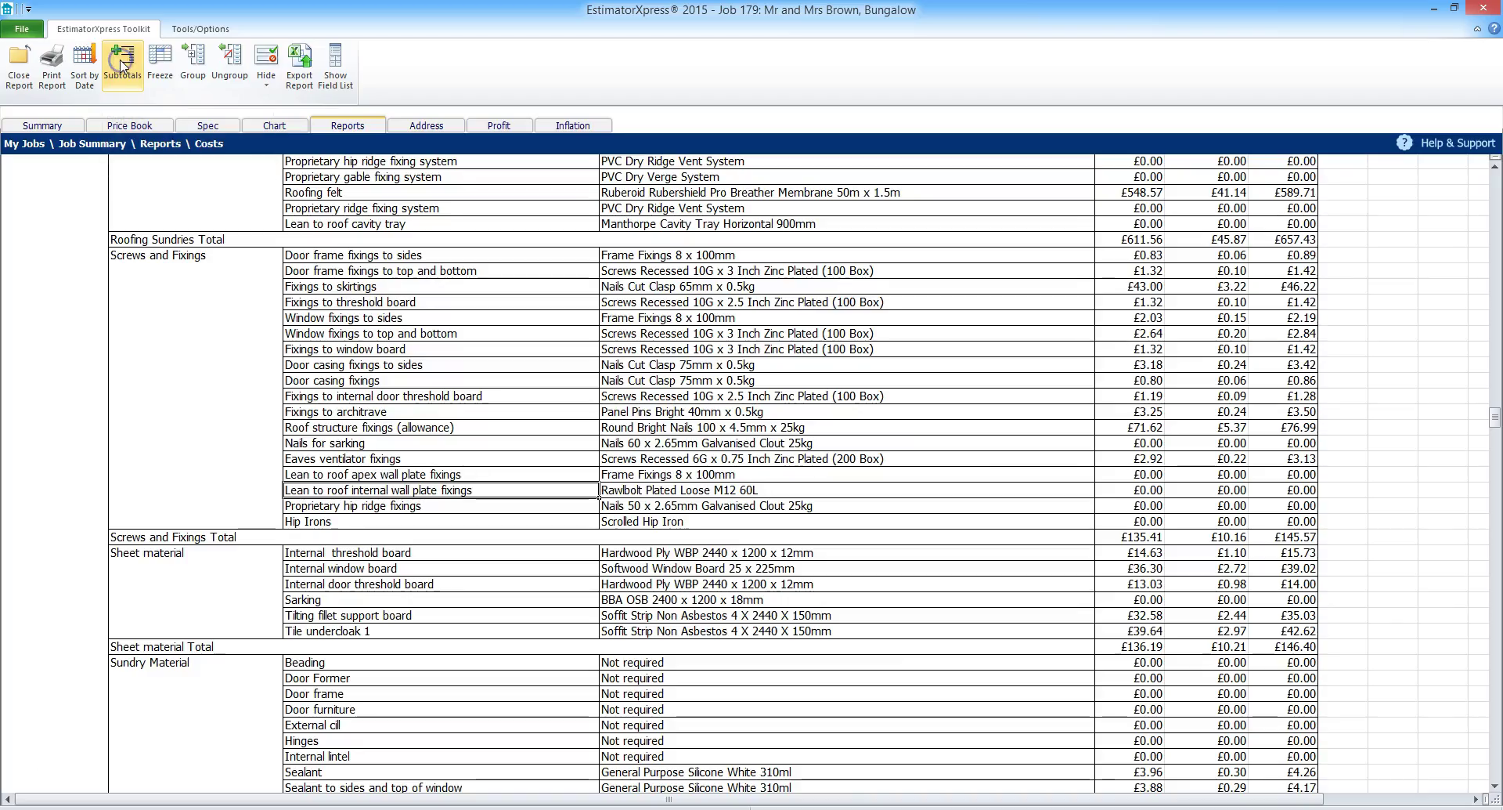
scroll(494, 384, "down", 6)
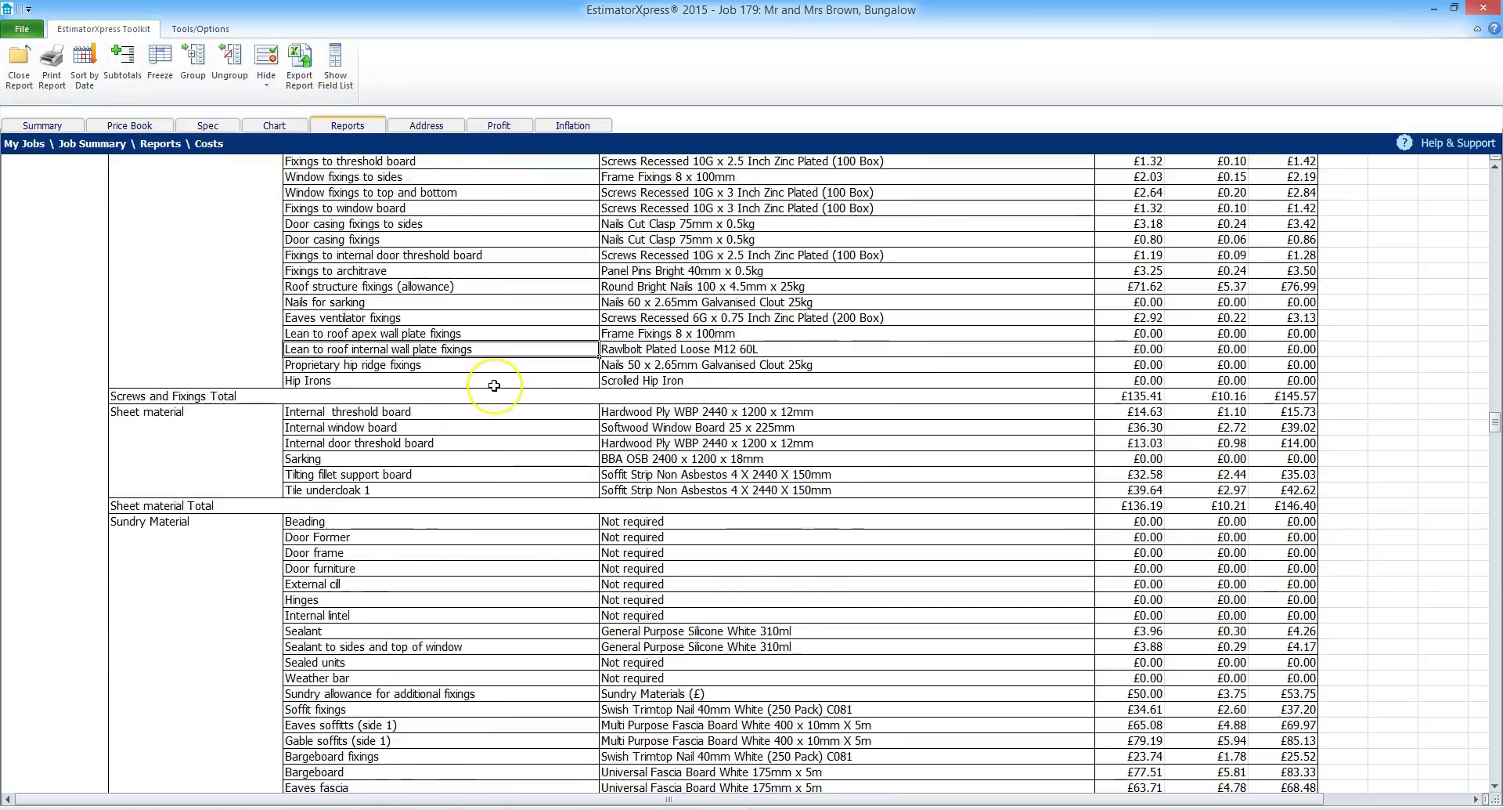
scroll(494, 385, "up", 10)
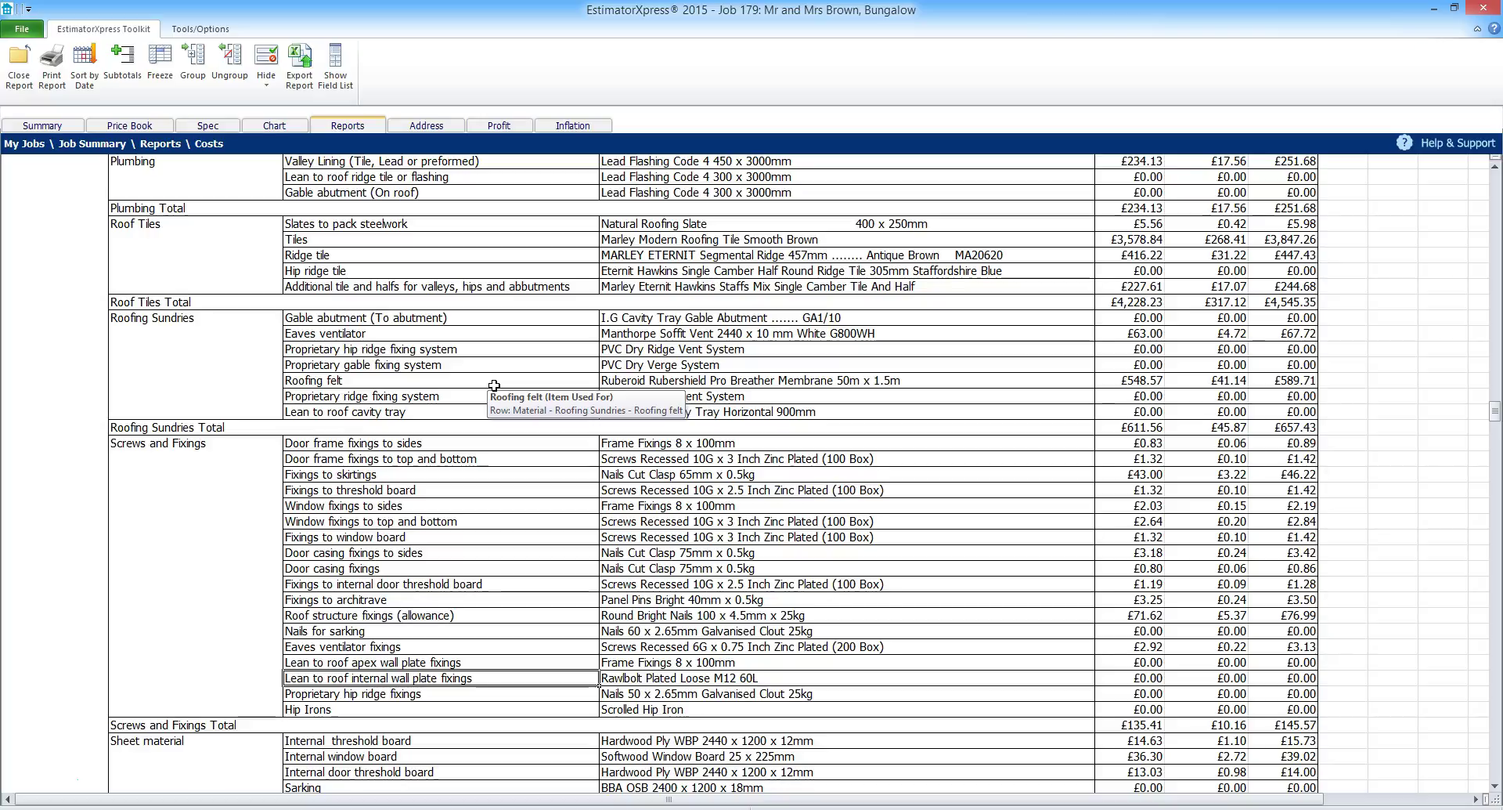
- Reset the Costs report to its original state and check its restored layout
left_click(17, 64)
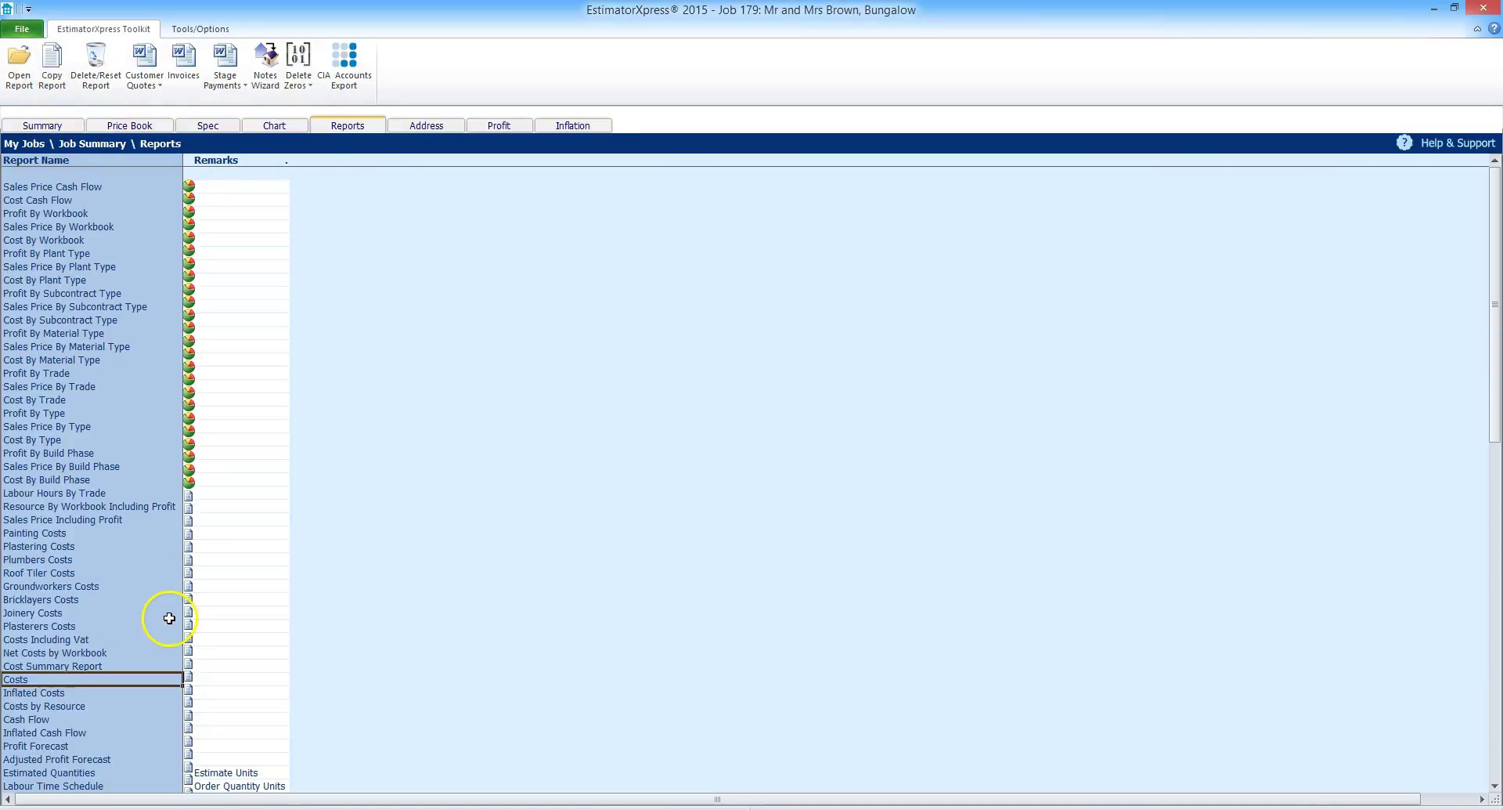
left_click(89, 72)
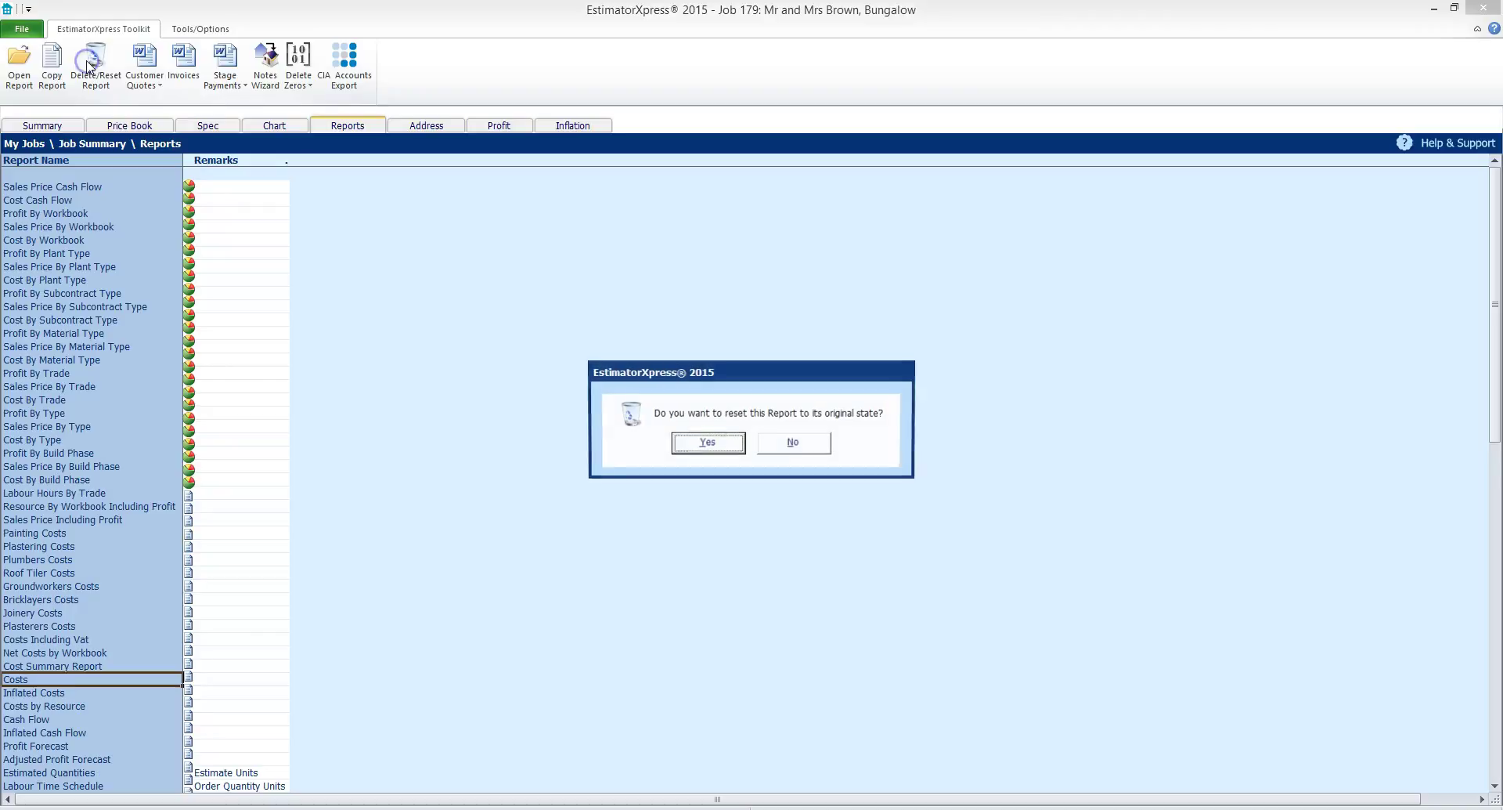
left_click(708, 442)
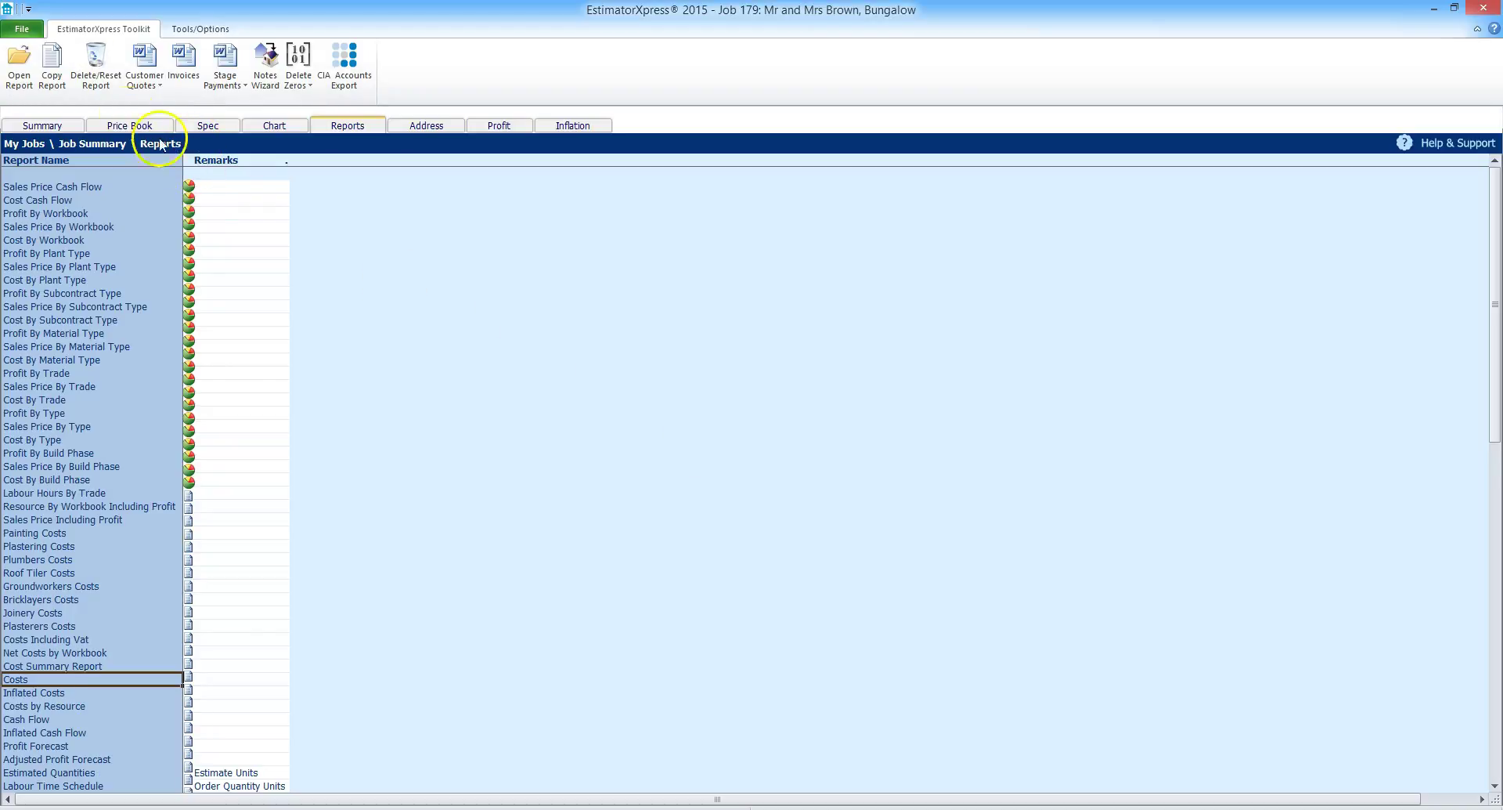
left_click(19, 69)
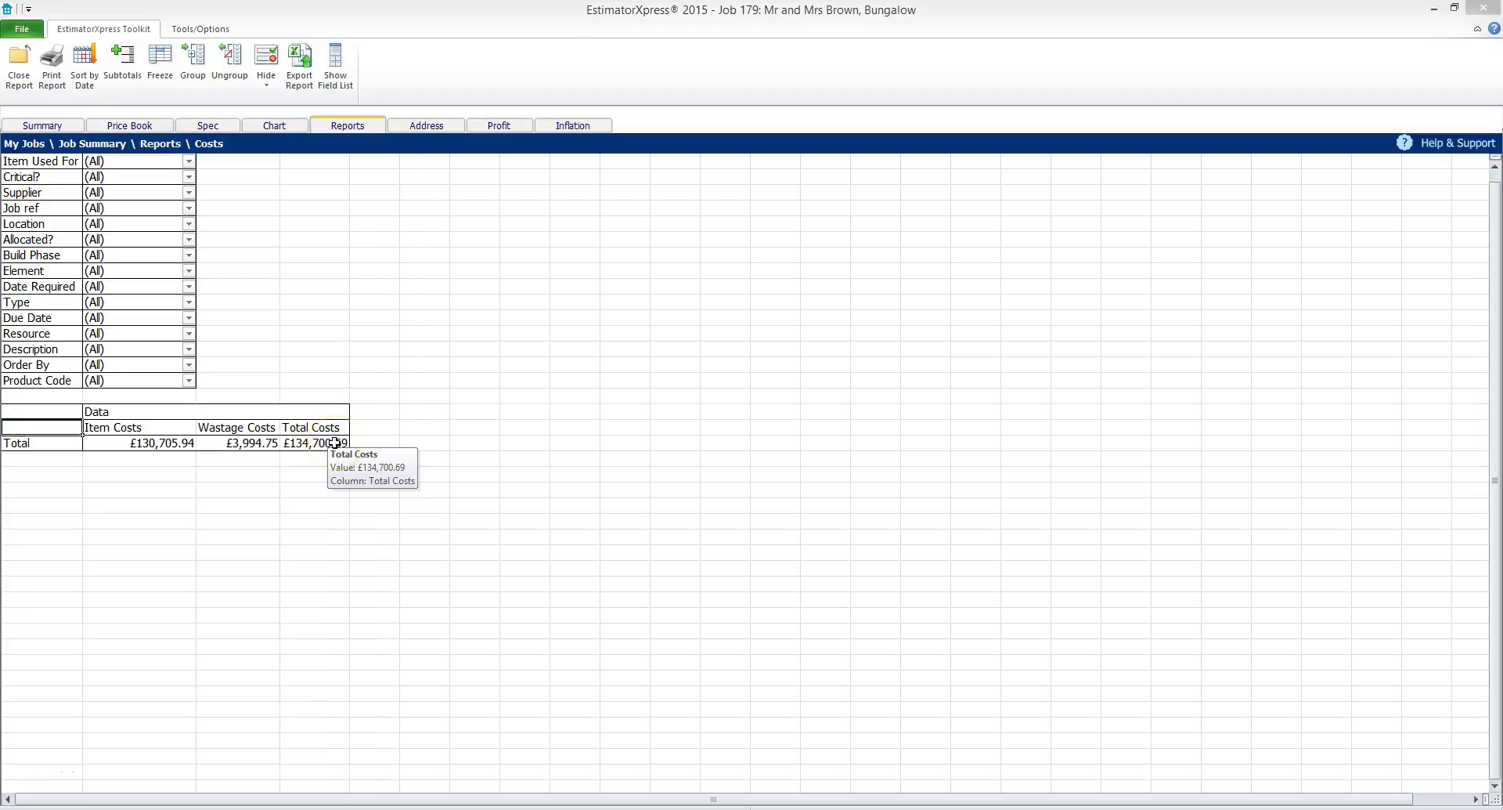
left_click(21, 61)
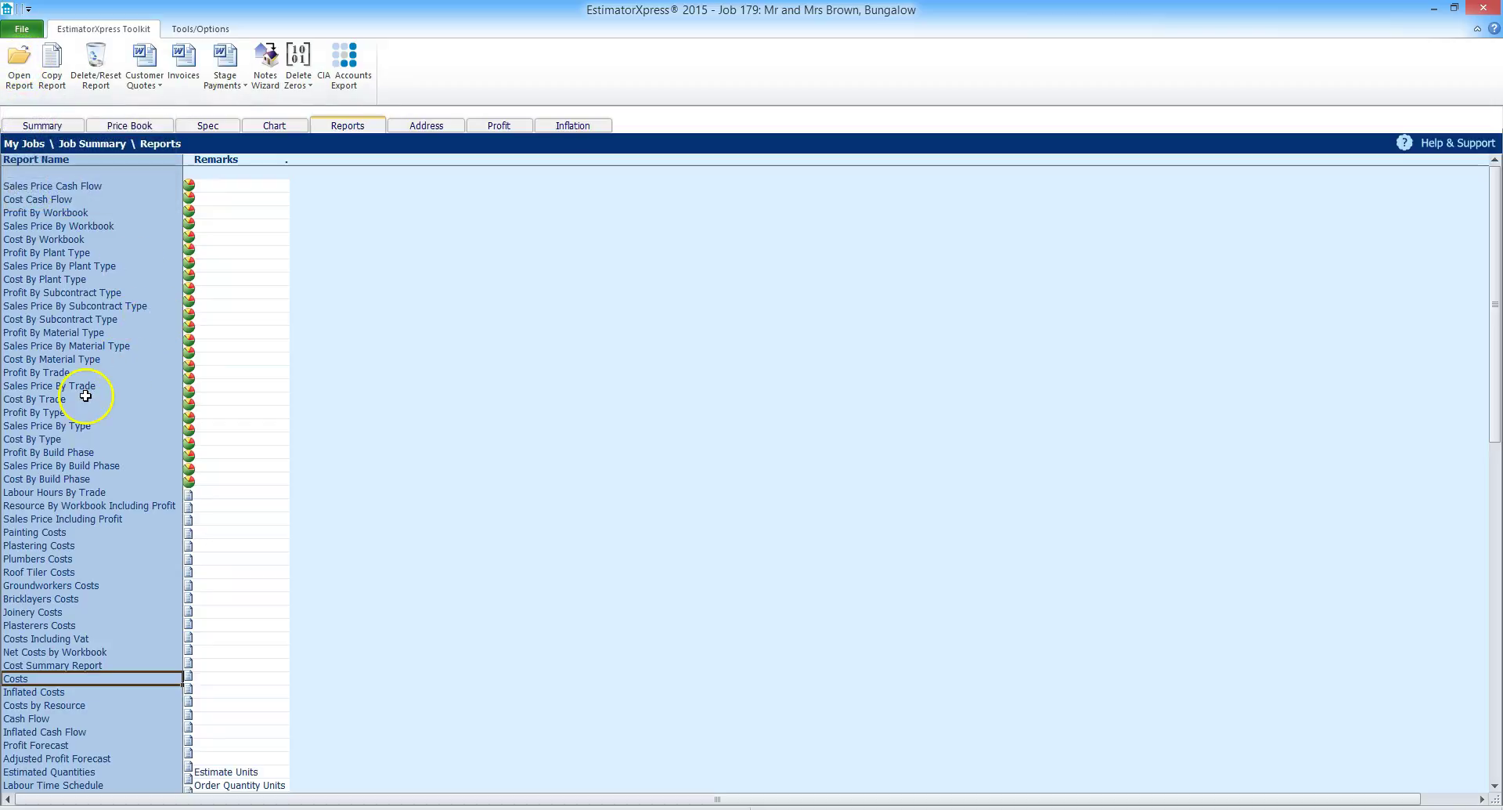
- Open the Materials Task List report from the job's report list
scroll(85, 395, "down", 7)
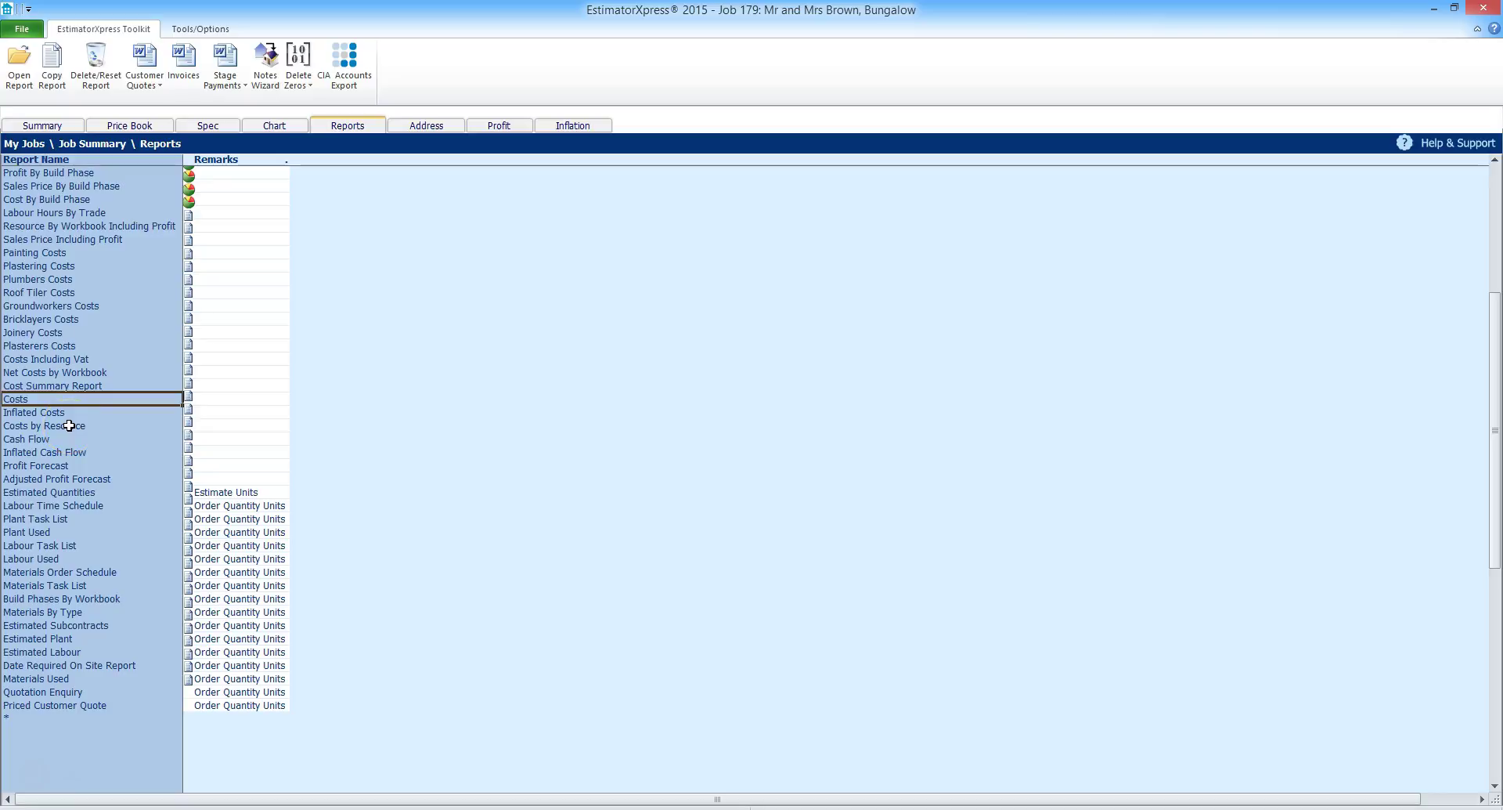
left_click(48, 585)
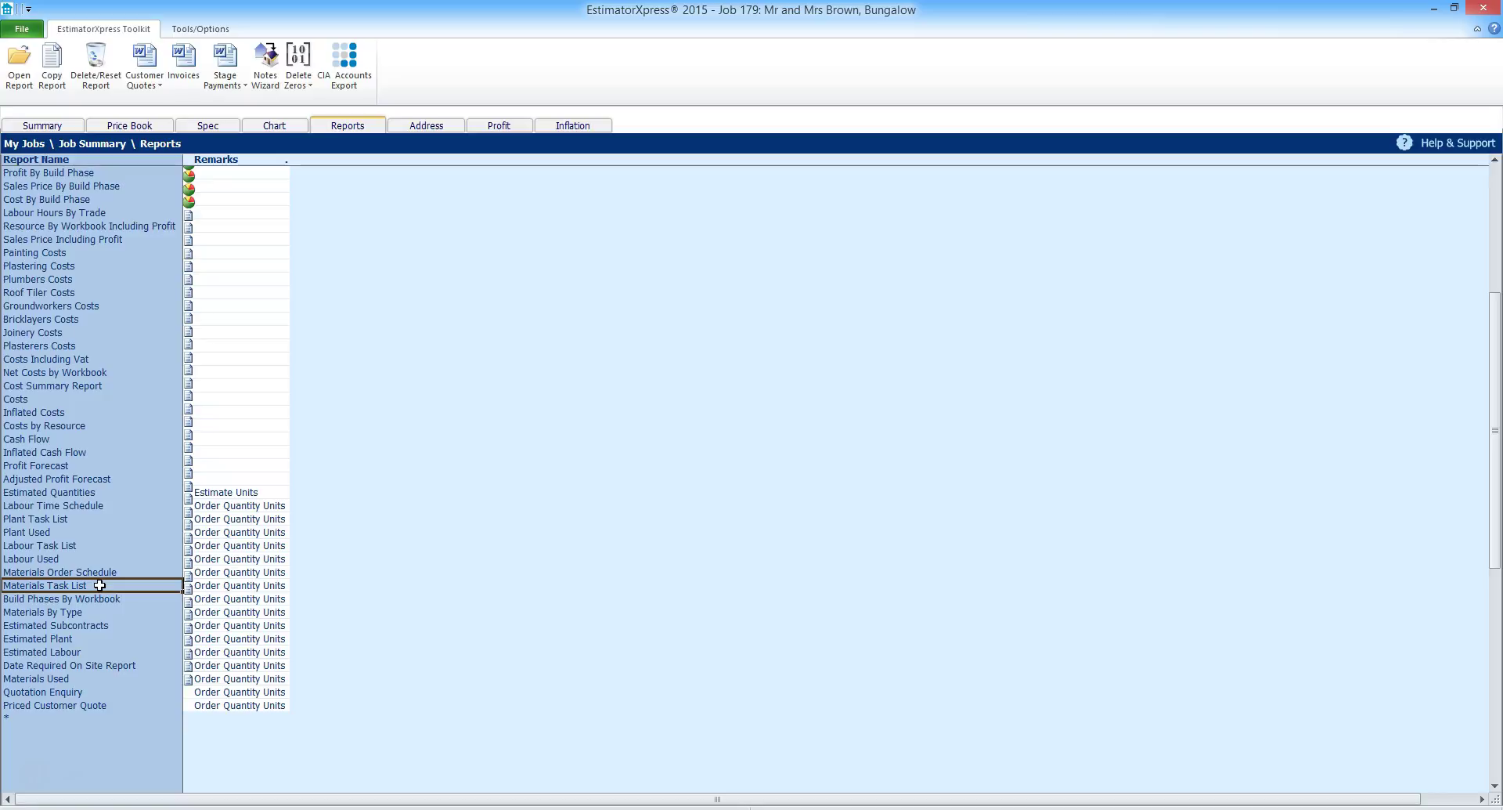
double_click(100, 585)
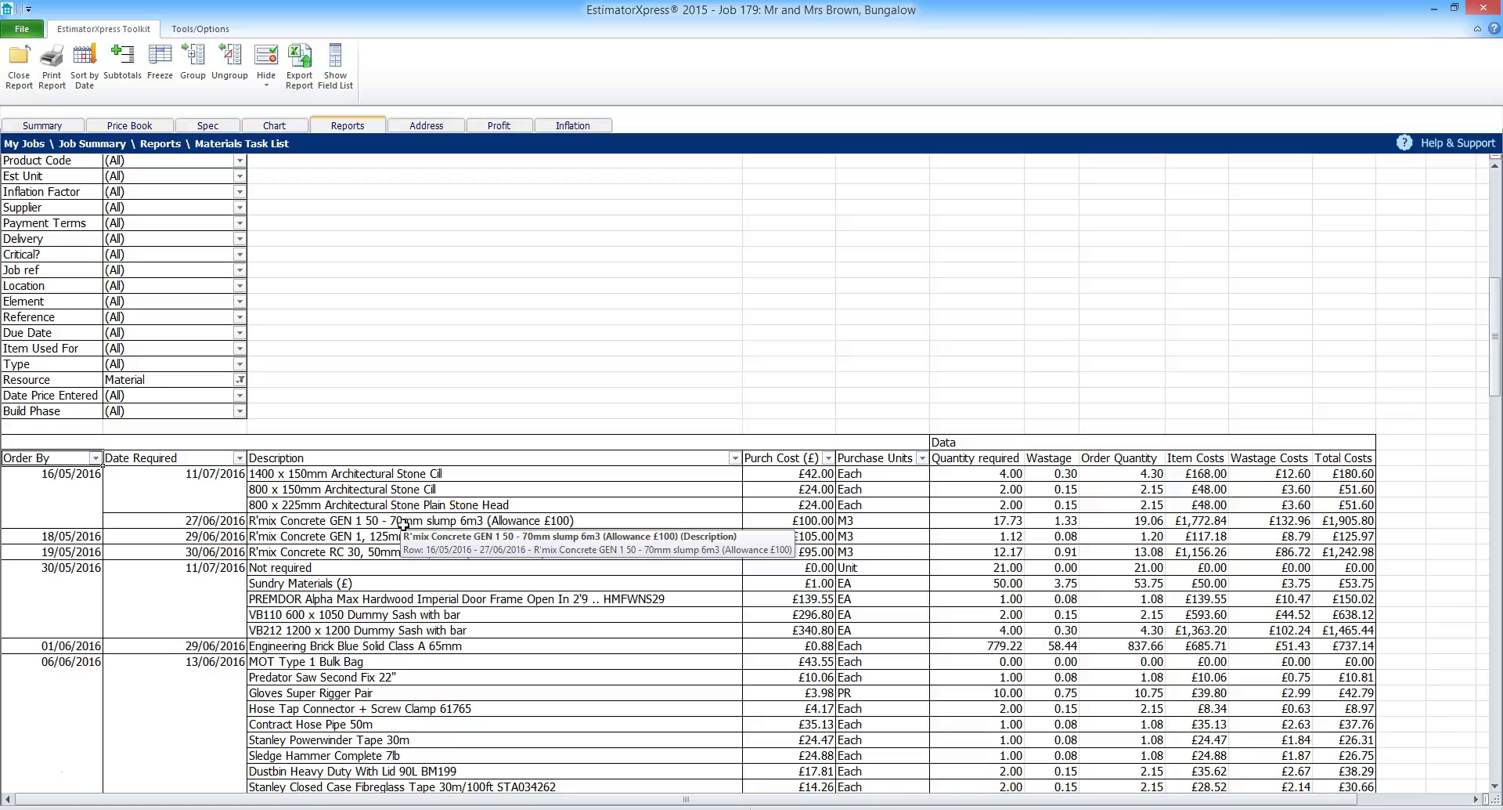
- Examine the order dates, required dates, quantities and costs in the Materials Task List, then return to the report list
scroll(349, 513, "down", 1)
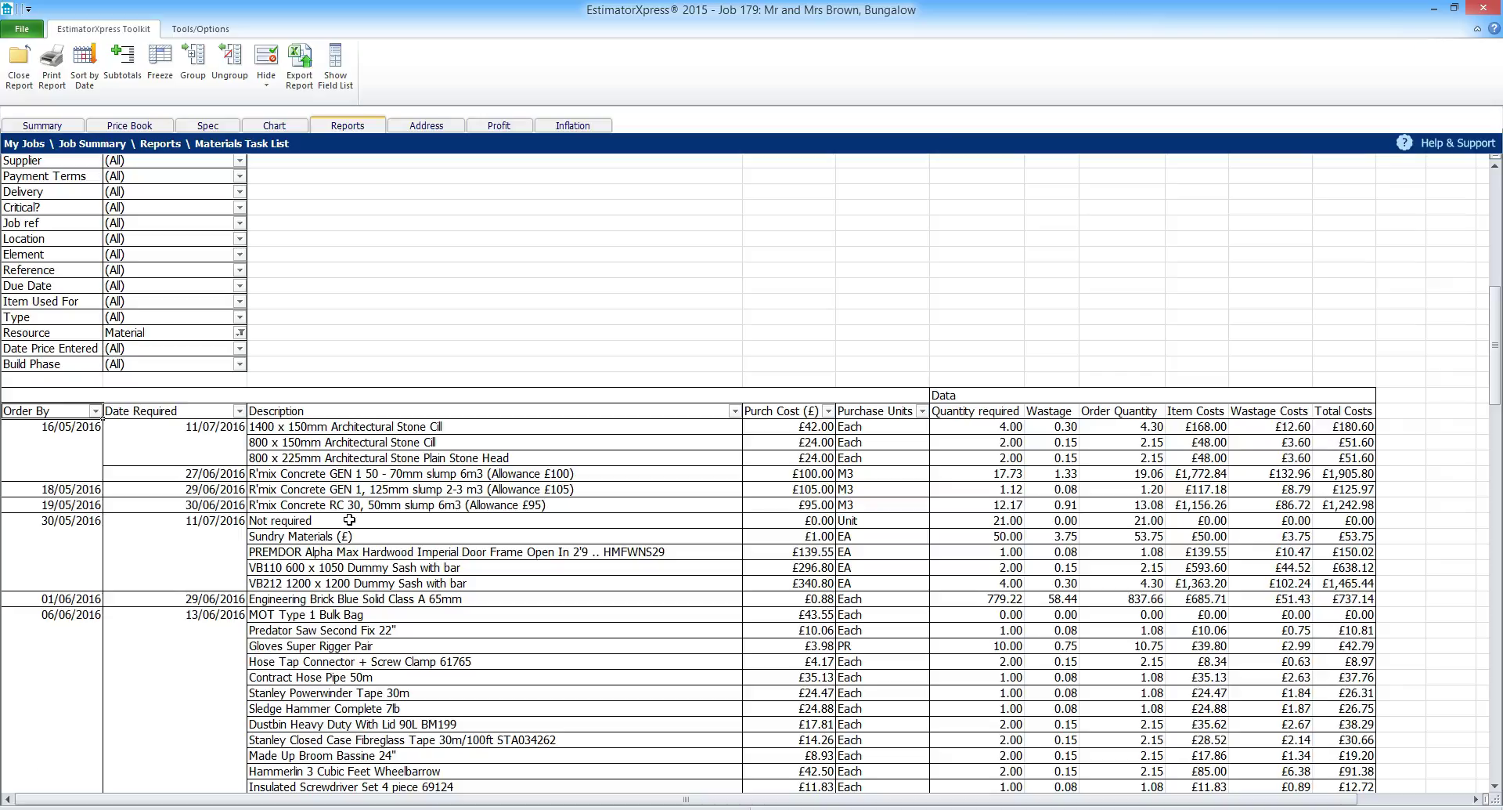
scroll(349, 519, "down", 5)
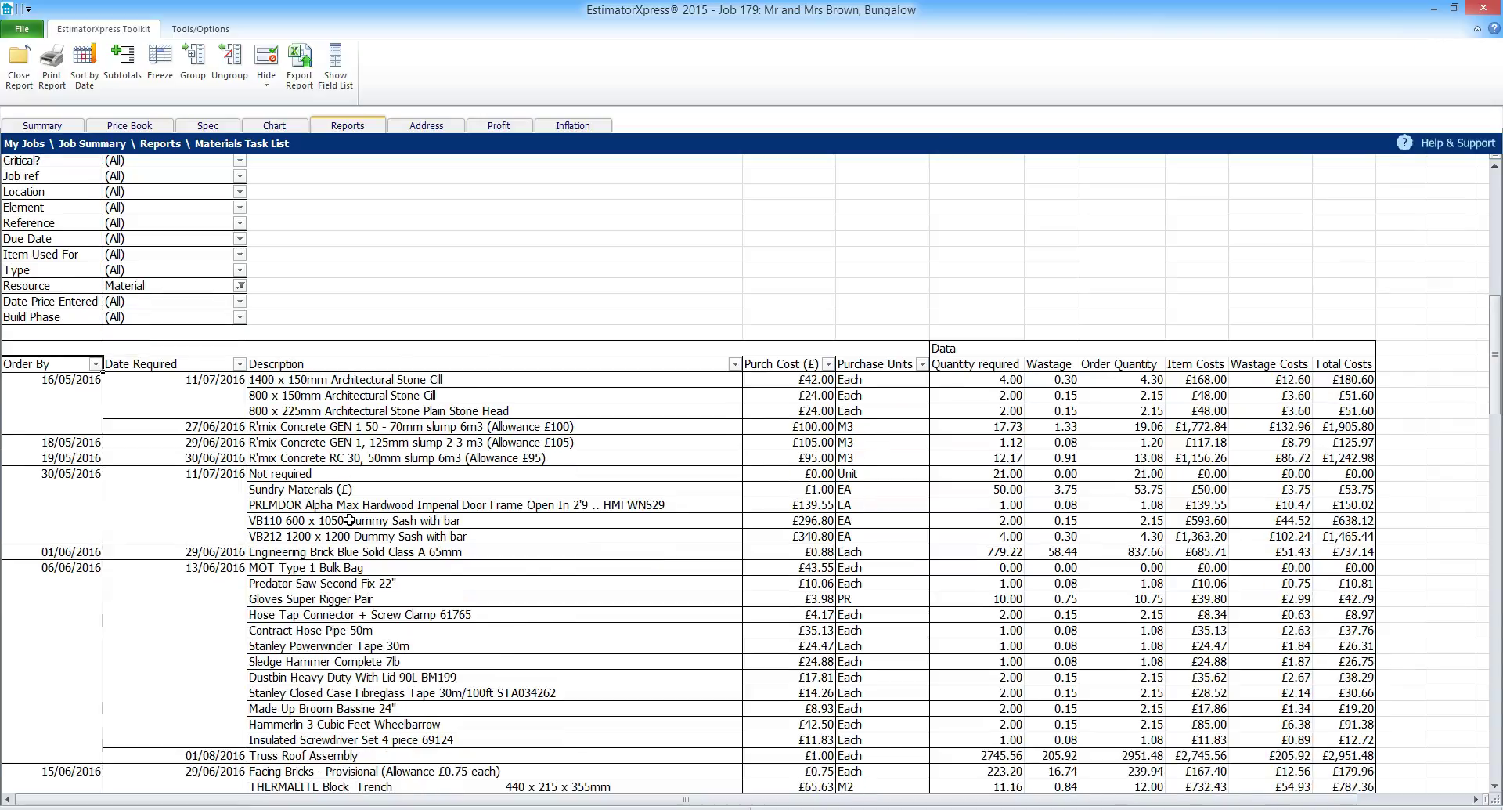
scroll(349, 519, "down", 1)
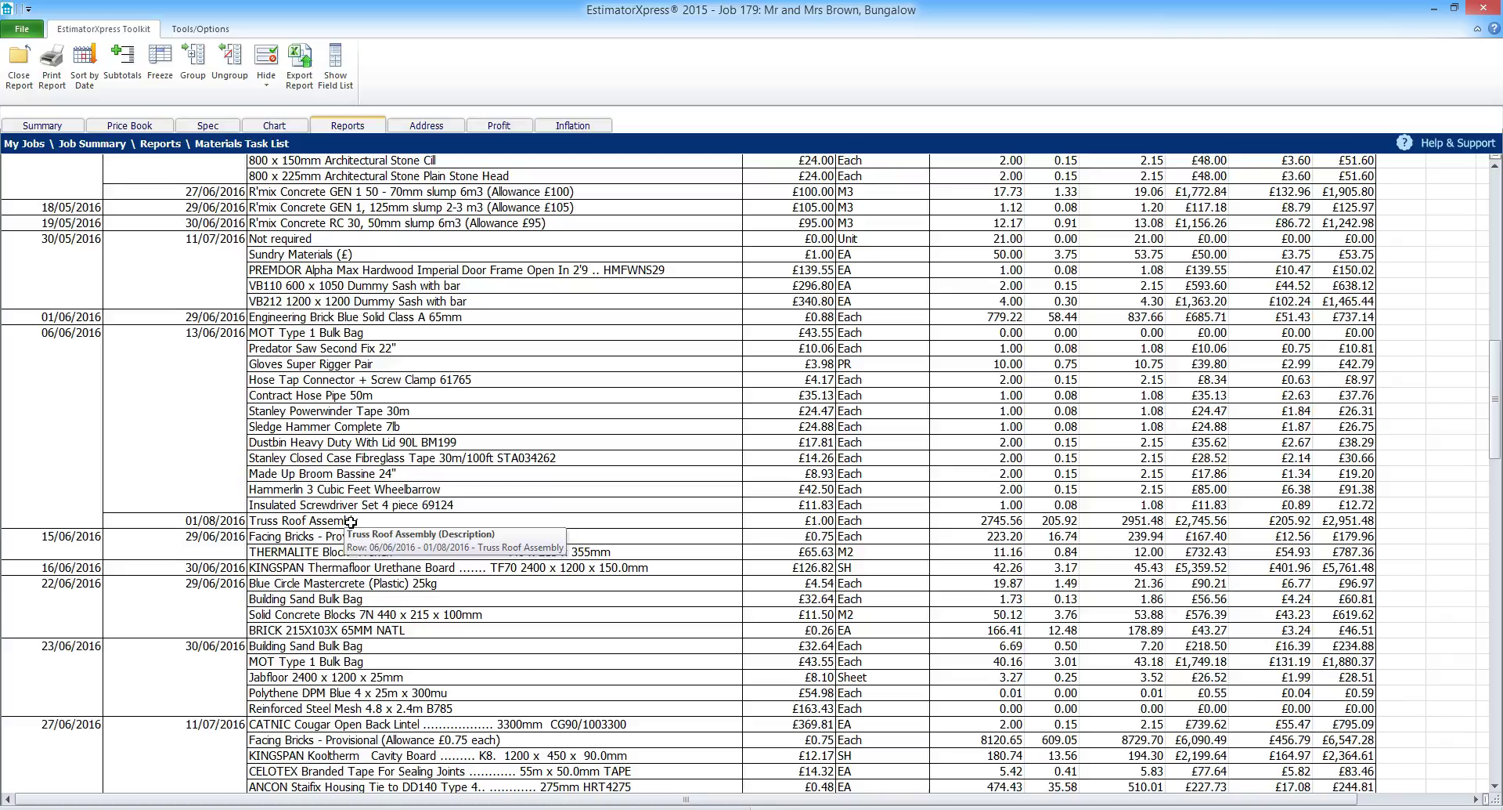
left_click(341, 510)
scroll(341, 510, "down", 11)
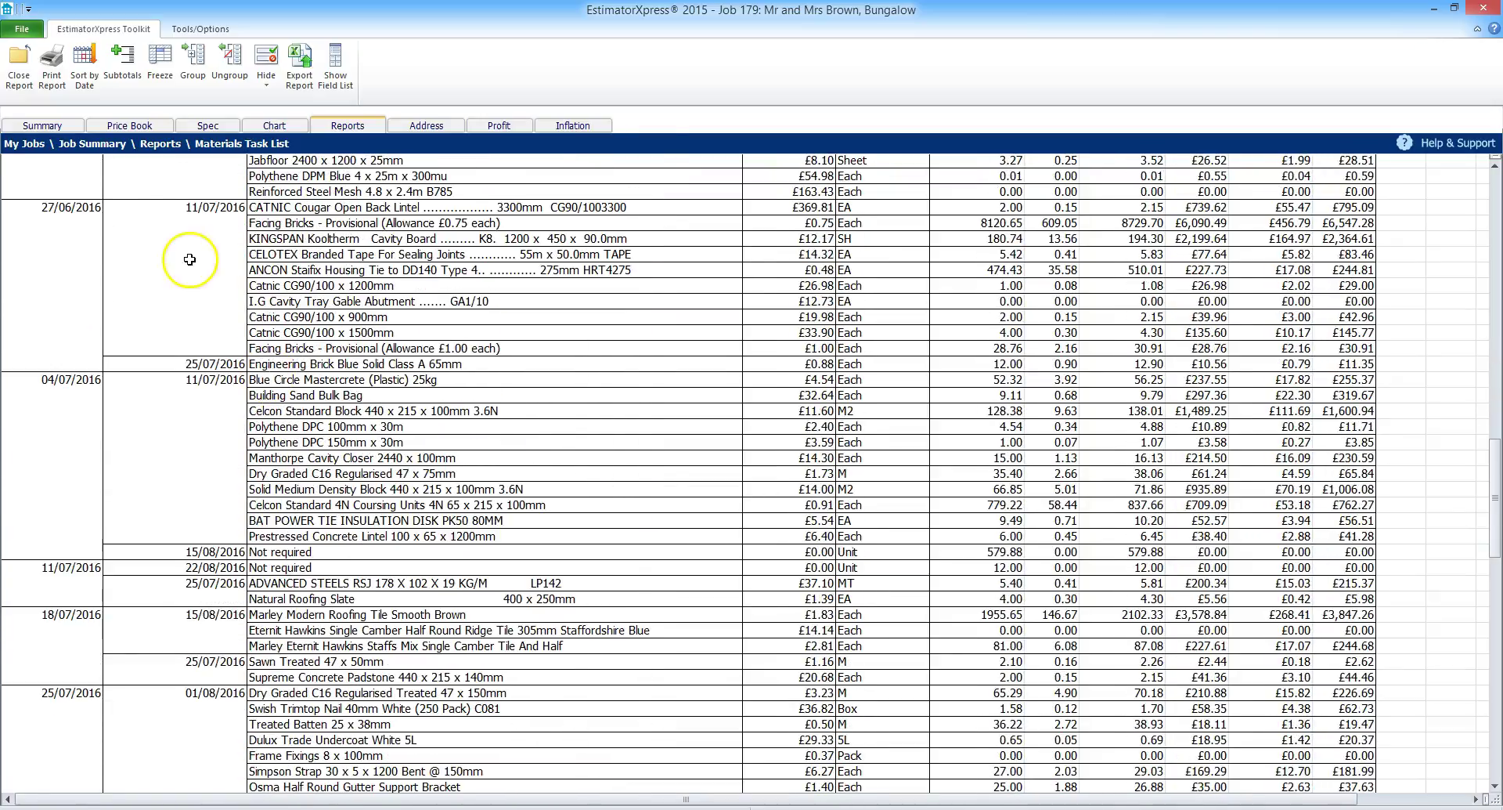
left_click(18, 62)
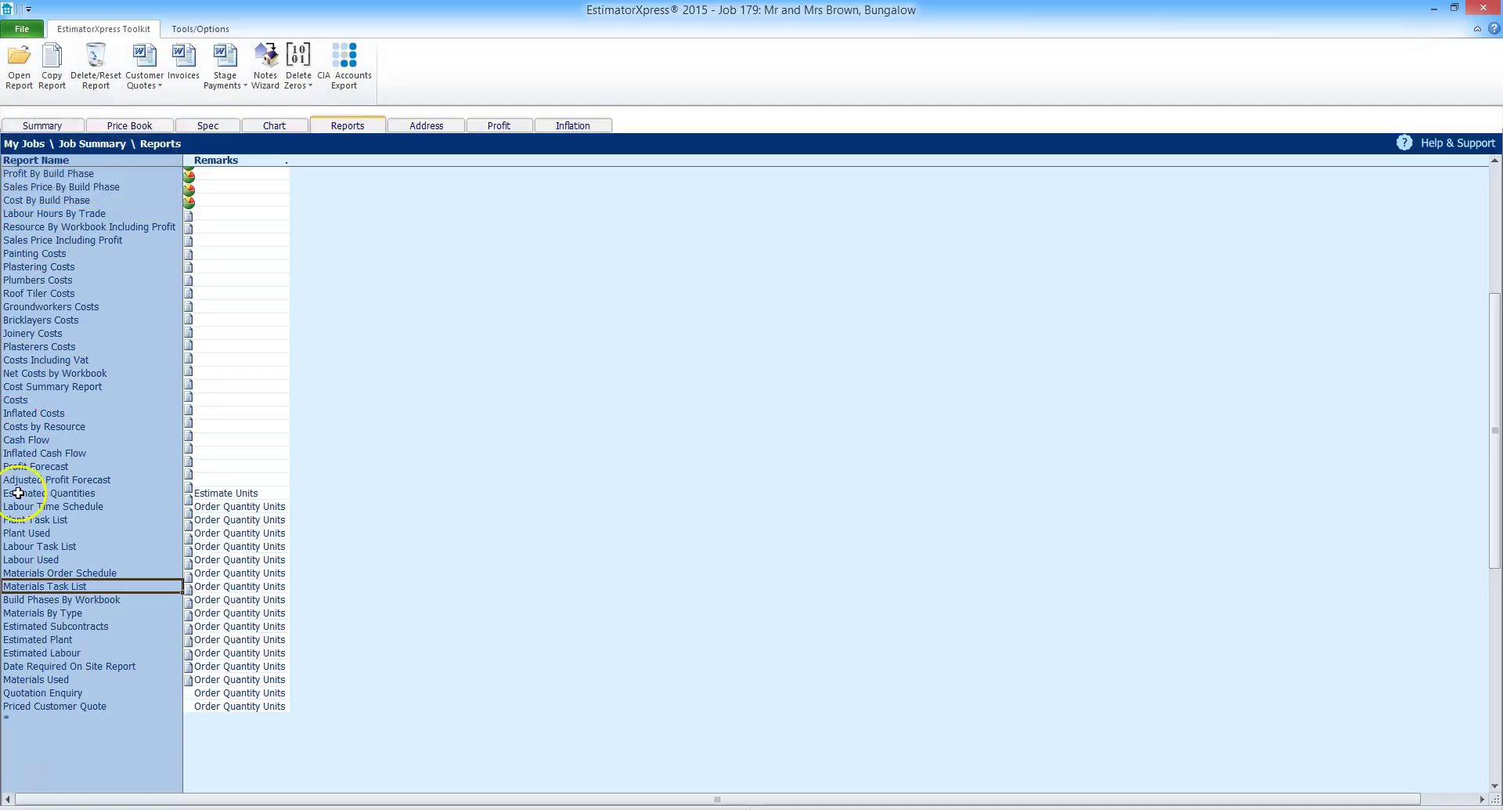
- Open the Materials Used report, examine the quantities, wastage and costs per build phase, and return to the report list
left_click(57, 679)
left_click(58, 678)
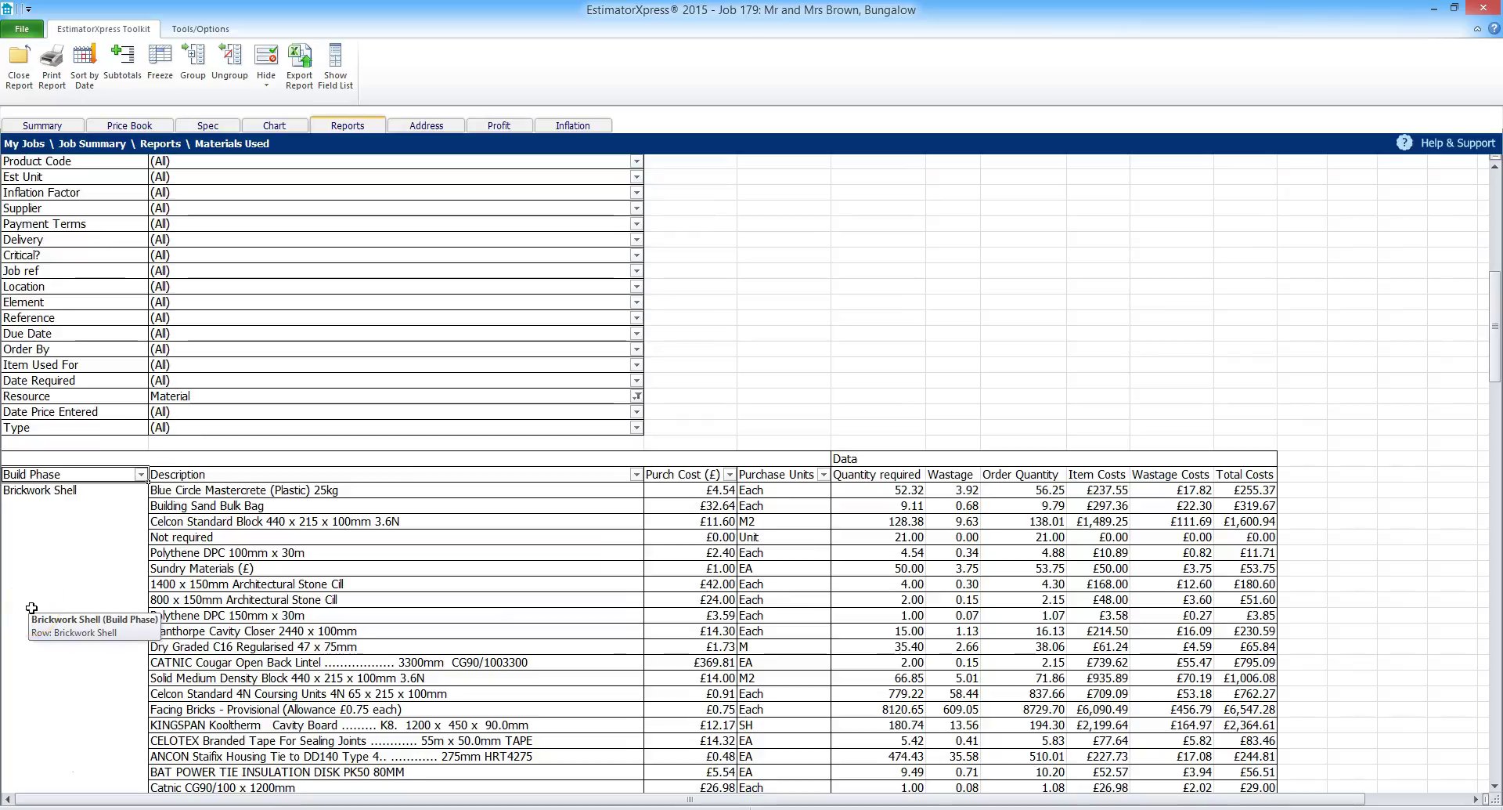
scroll(31, 608, "down", 7)
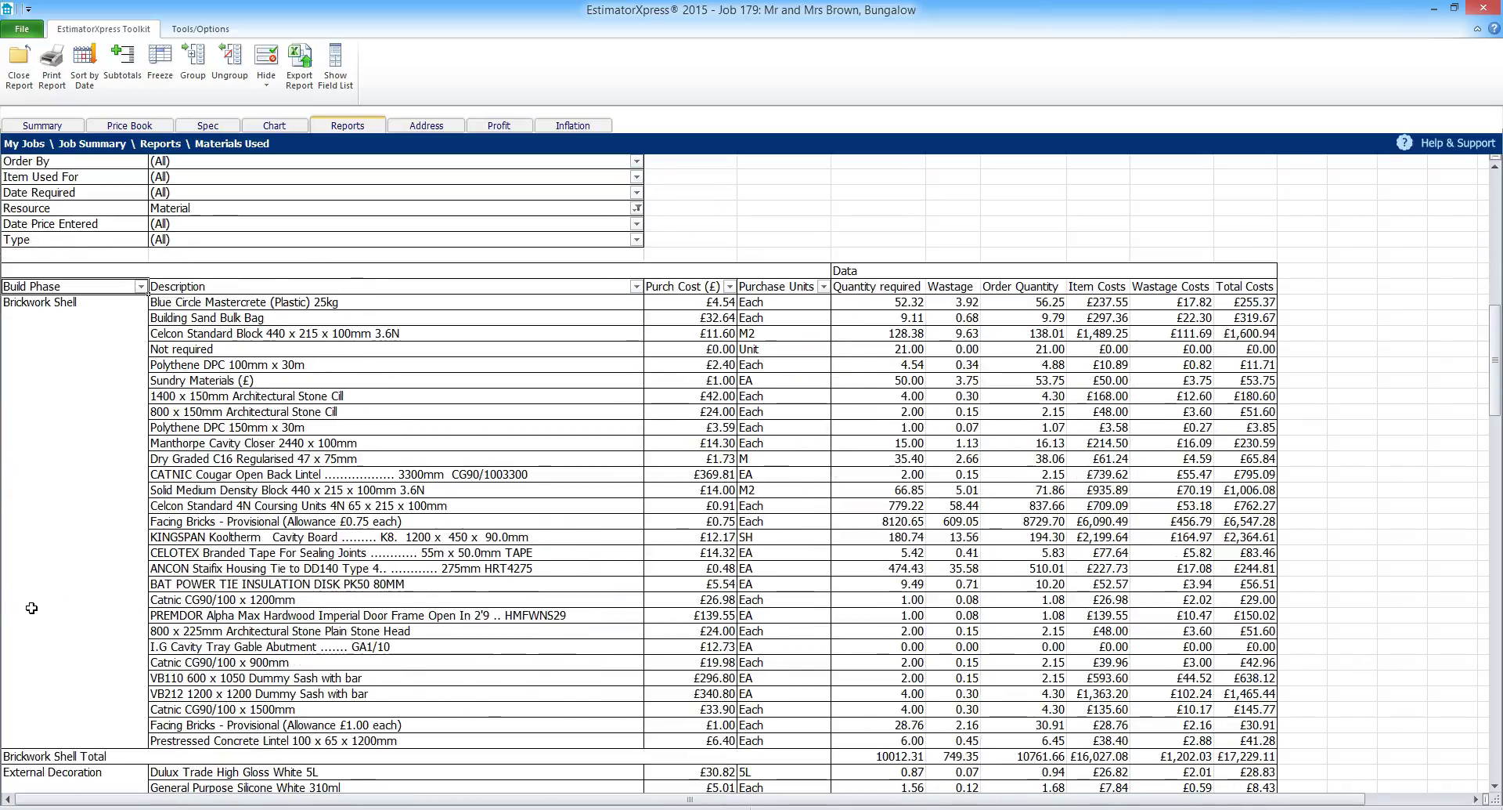
scroll(31, 607, "down", 9)
left_click(25, 387)
left_click(19, 65)
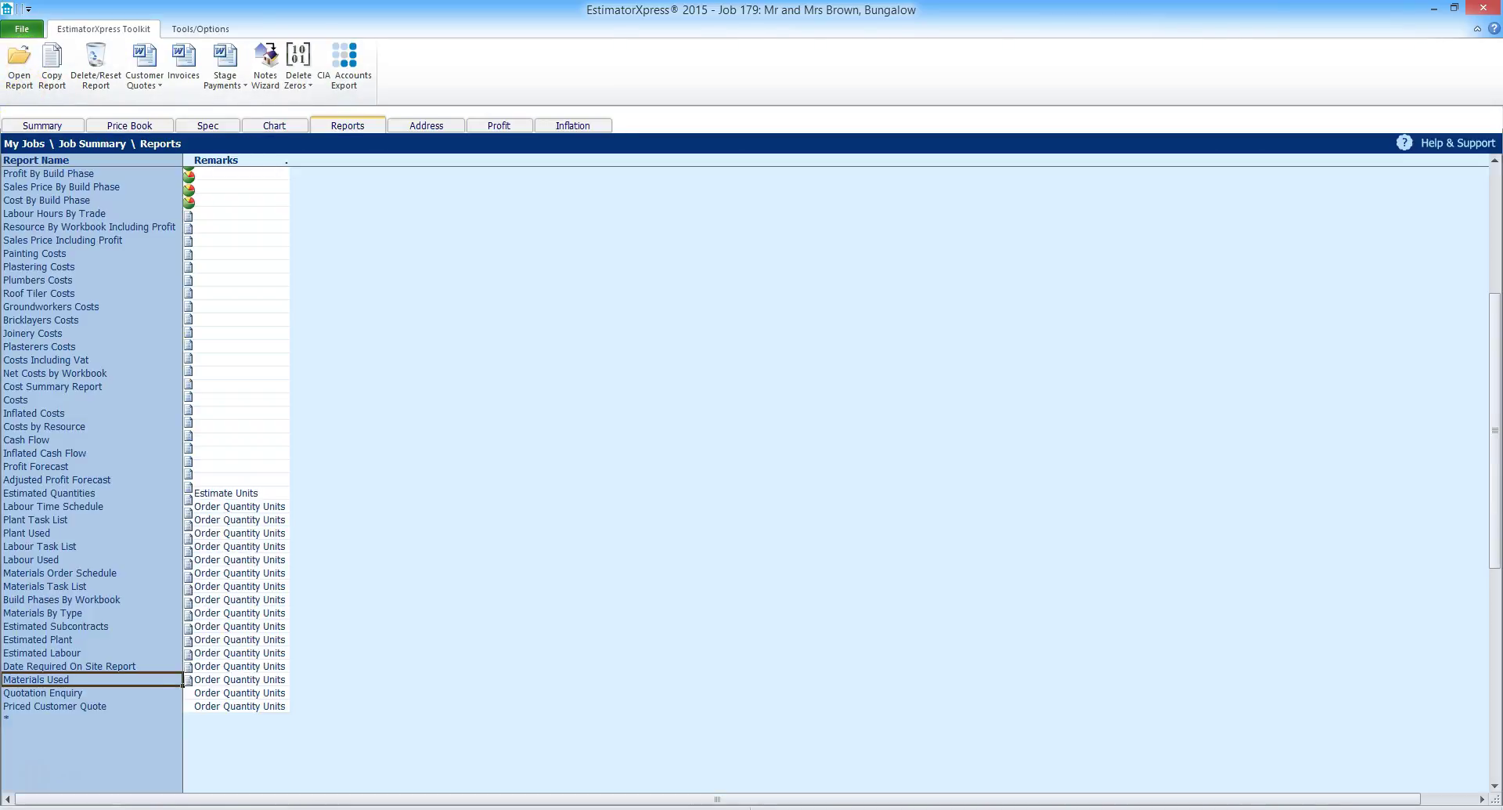
- Open the Quotation Enquiry report from the job's report list
left_click(32, 709)
left_click(29, 692)
double_click(29, 692)
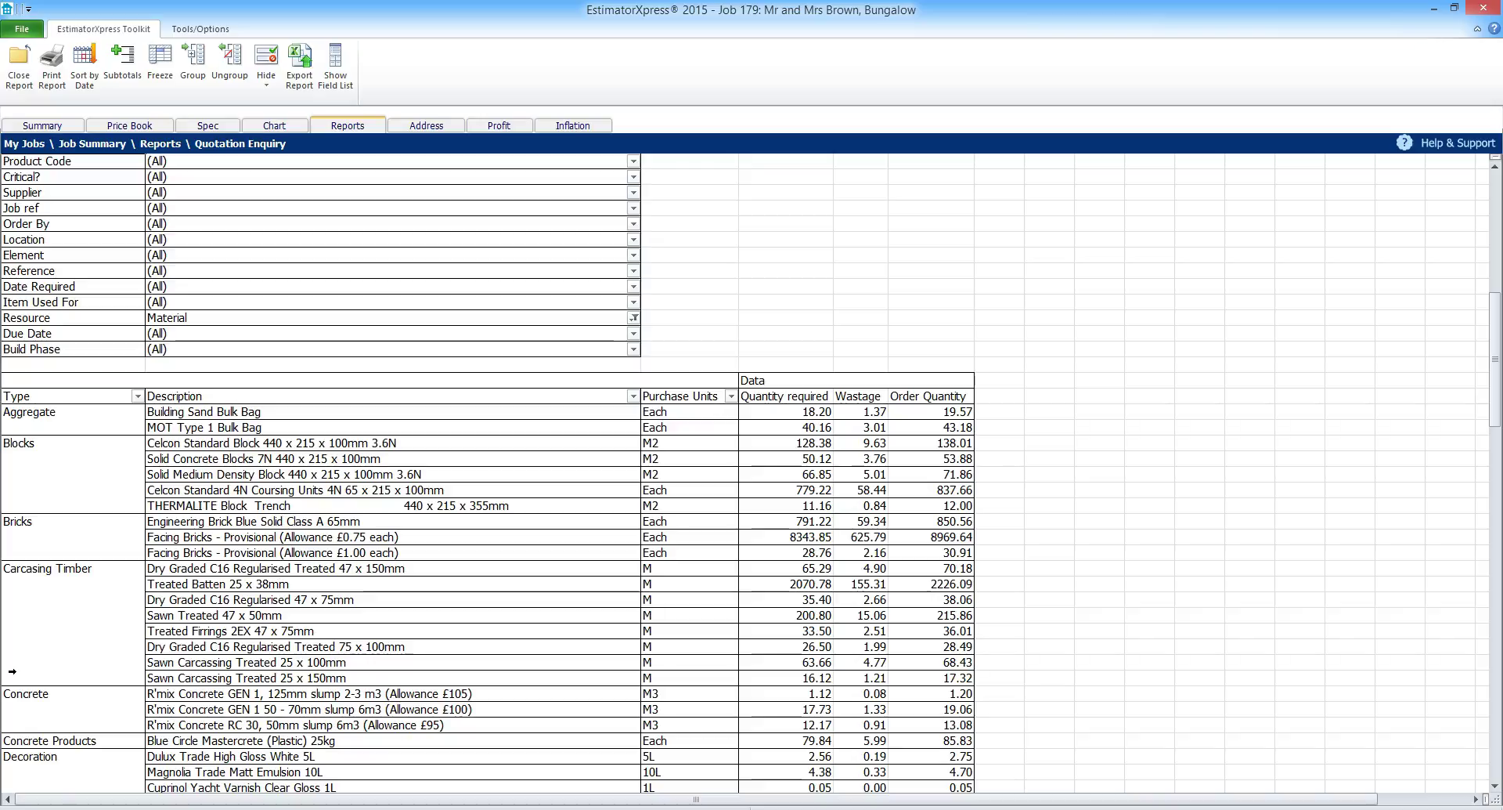
- Filter the Quotation Enquiry report's Type field to only Aggregate, Blocks, Bricks, Concrete and Concrete Products
left_click(137, 397)
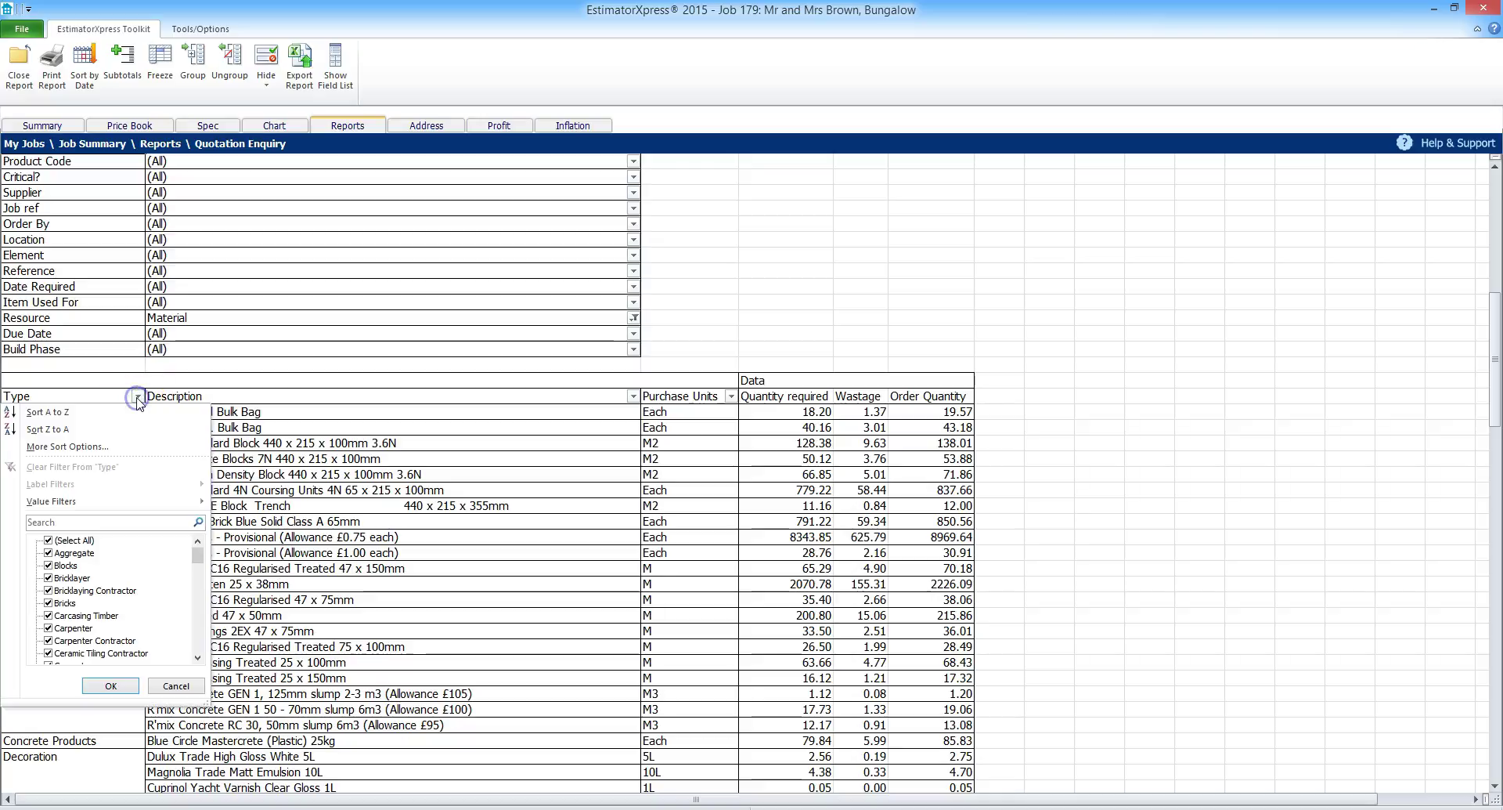
left_click(49, 540)
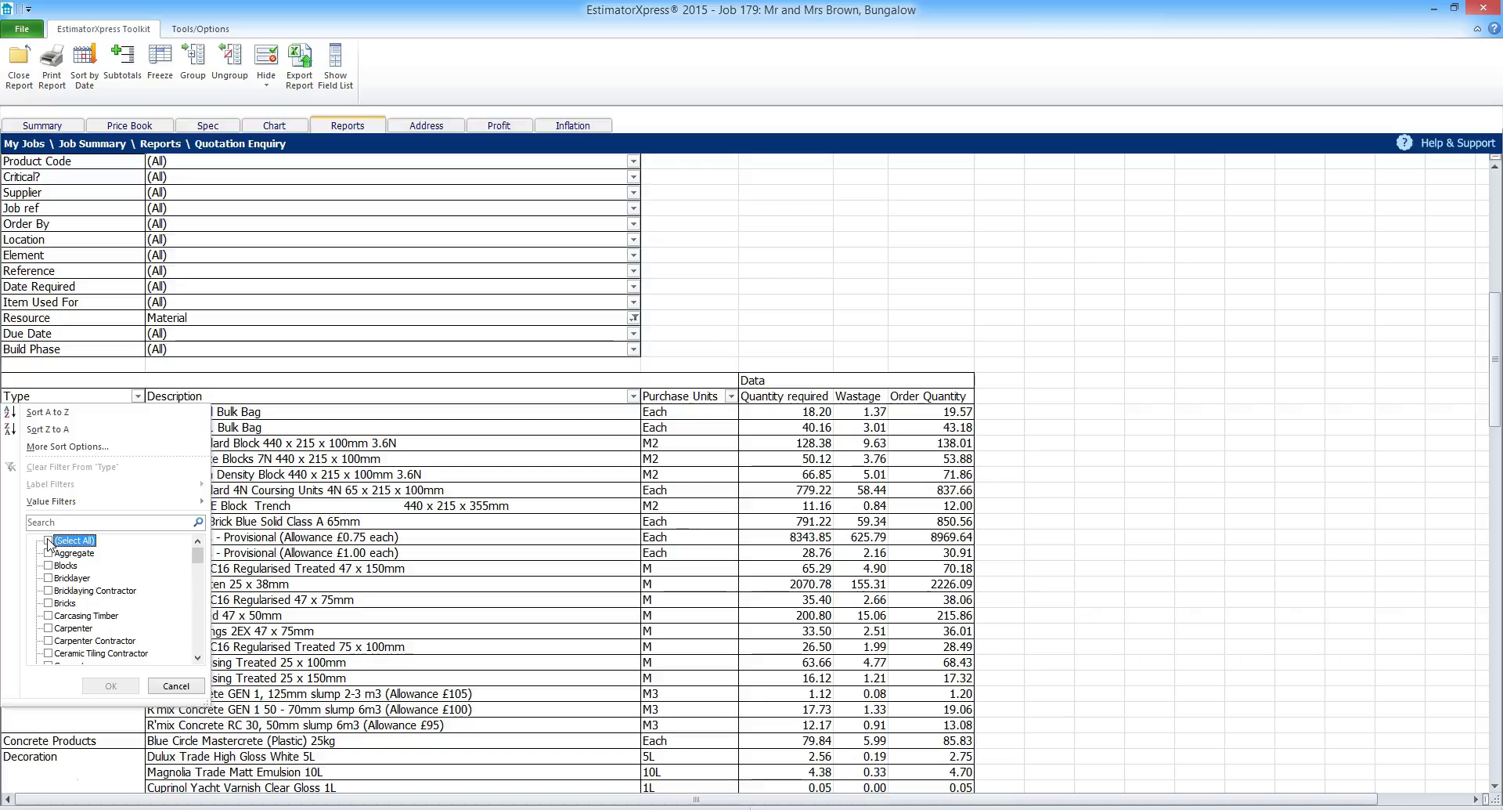
left_click(49, 553)
left_click(48, 565)
left_click(48, 602)
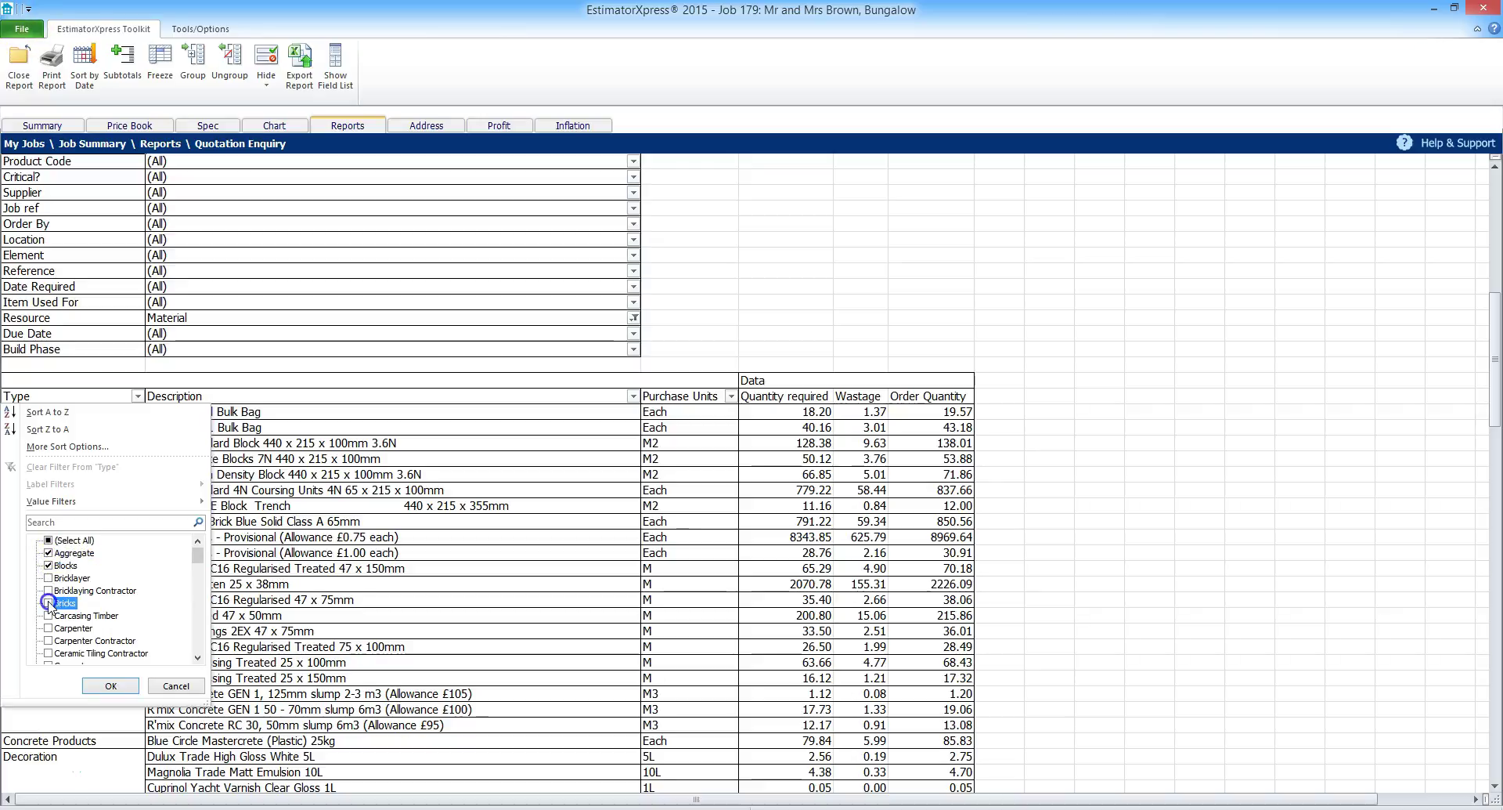
left_click(198, 656)
left_click(198, 657)
left_click(198, 656)
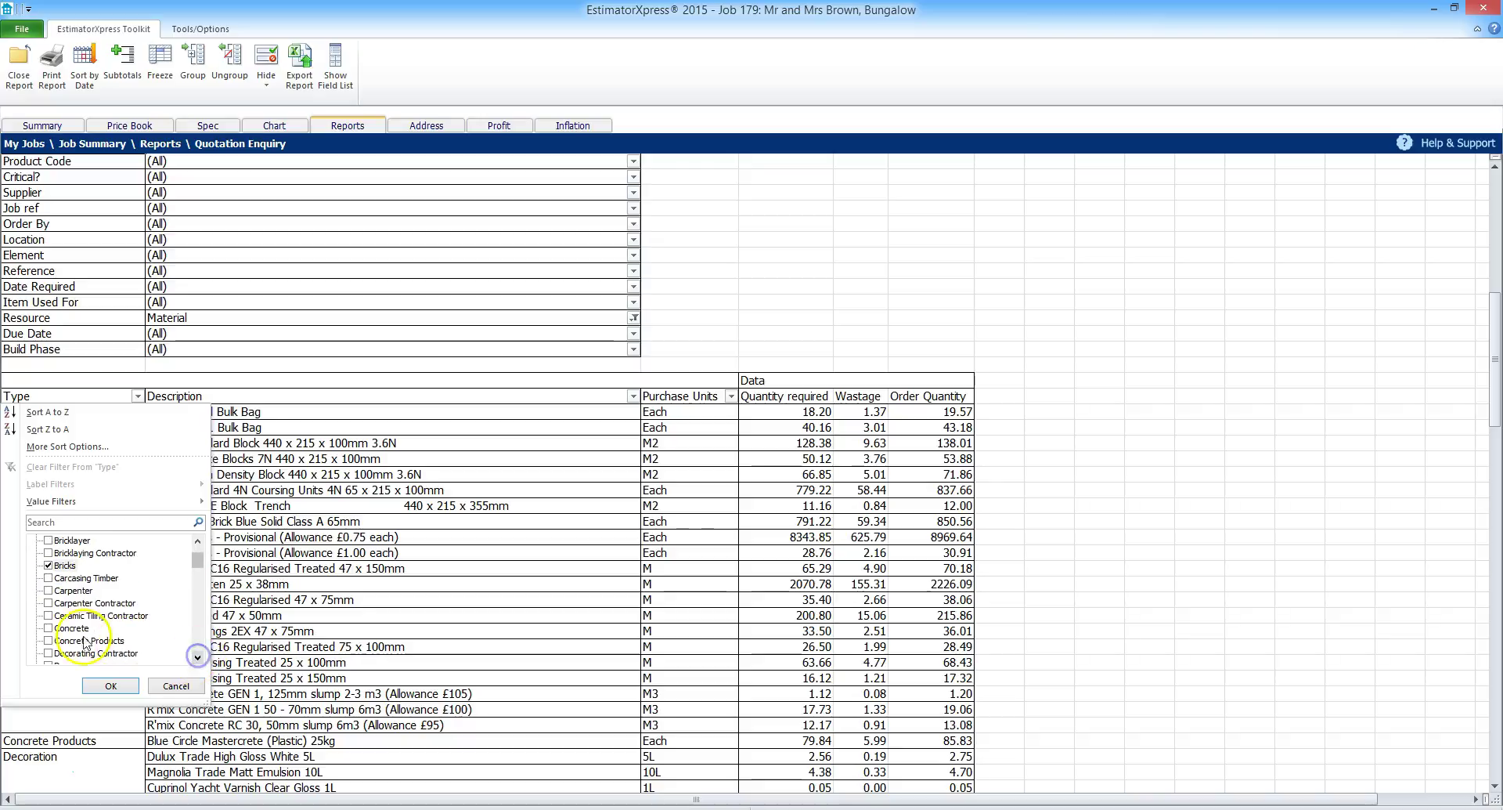
left_click(49, 628)
left_click(49, 640)
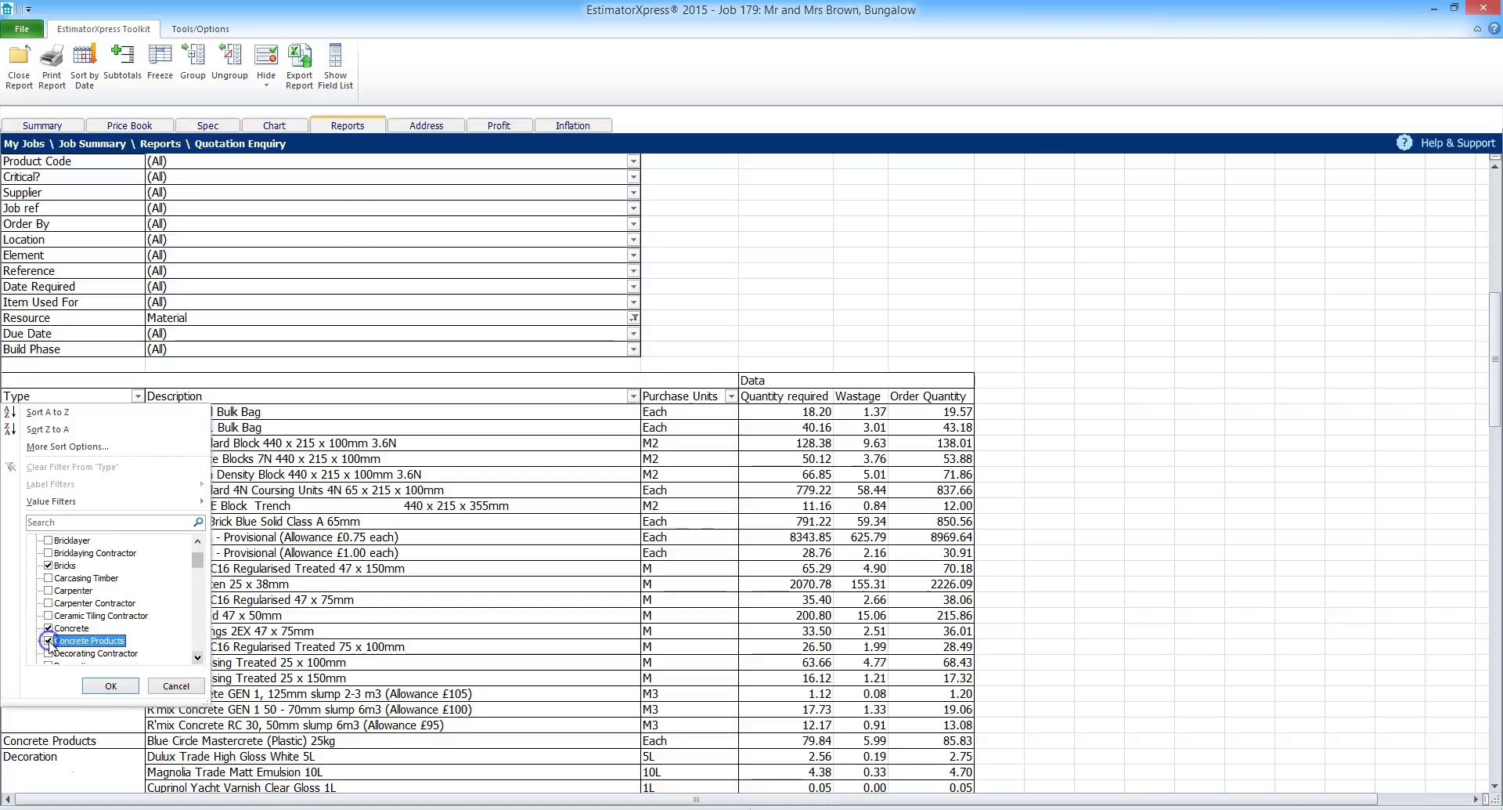
left_click(118, 685)
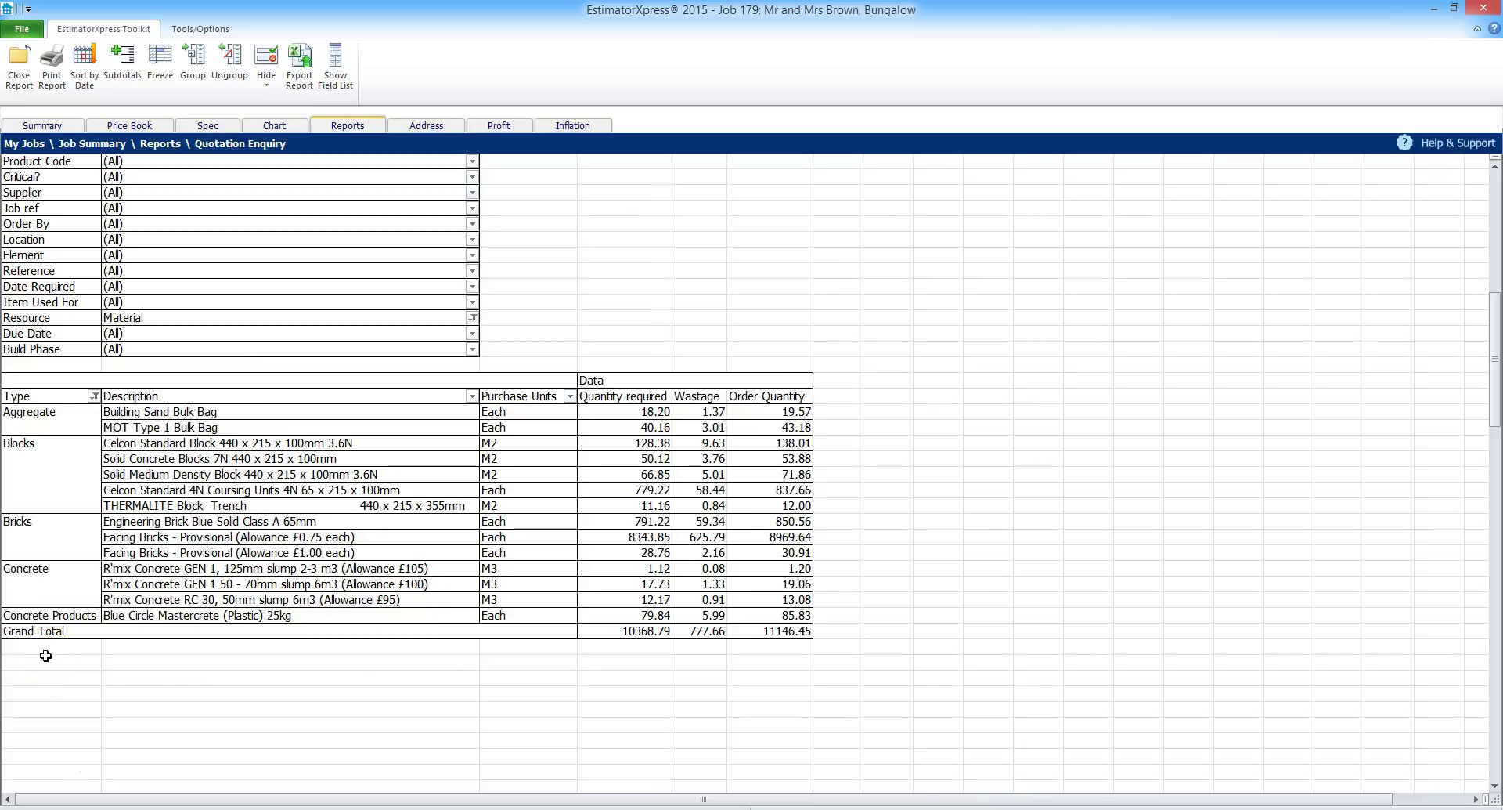
- View the Excel spreadsheet export options for the filtered enquiry without saving a file, and return to the report list
left_click(301, 60)
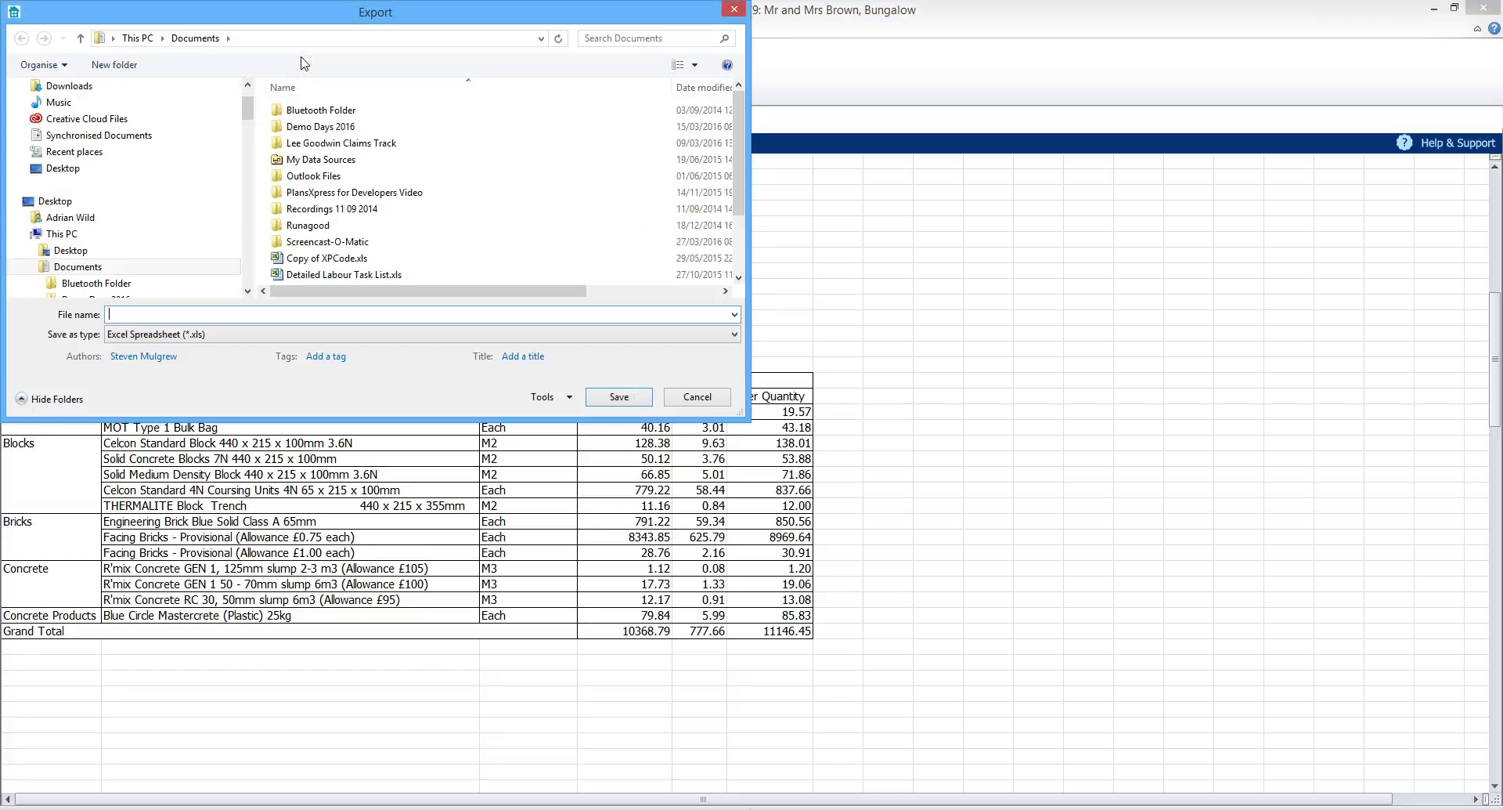
left_click(696, 397)
left_click(19, 62)
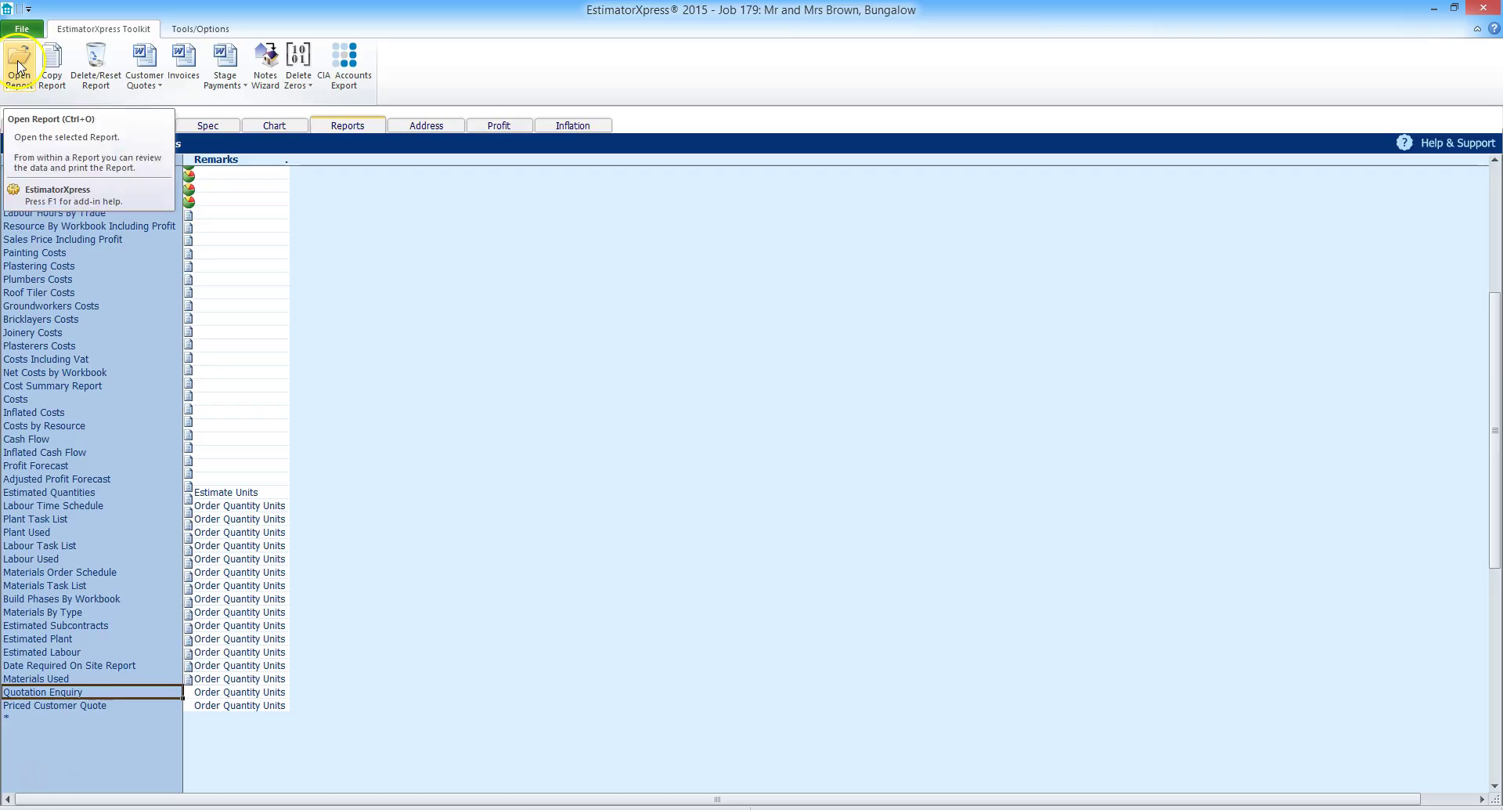
- Open the Cost Cash Flow chart from the graphical reports, examine the costs over time, and return to the report list
scroll(148, 329, "up", 6)
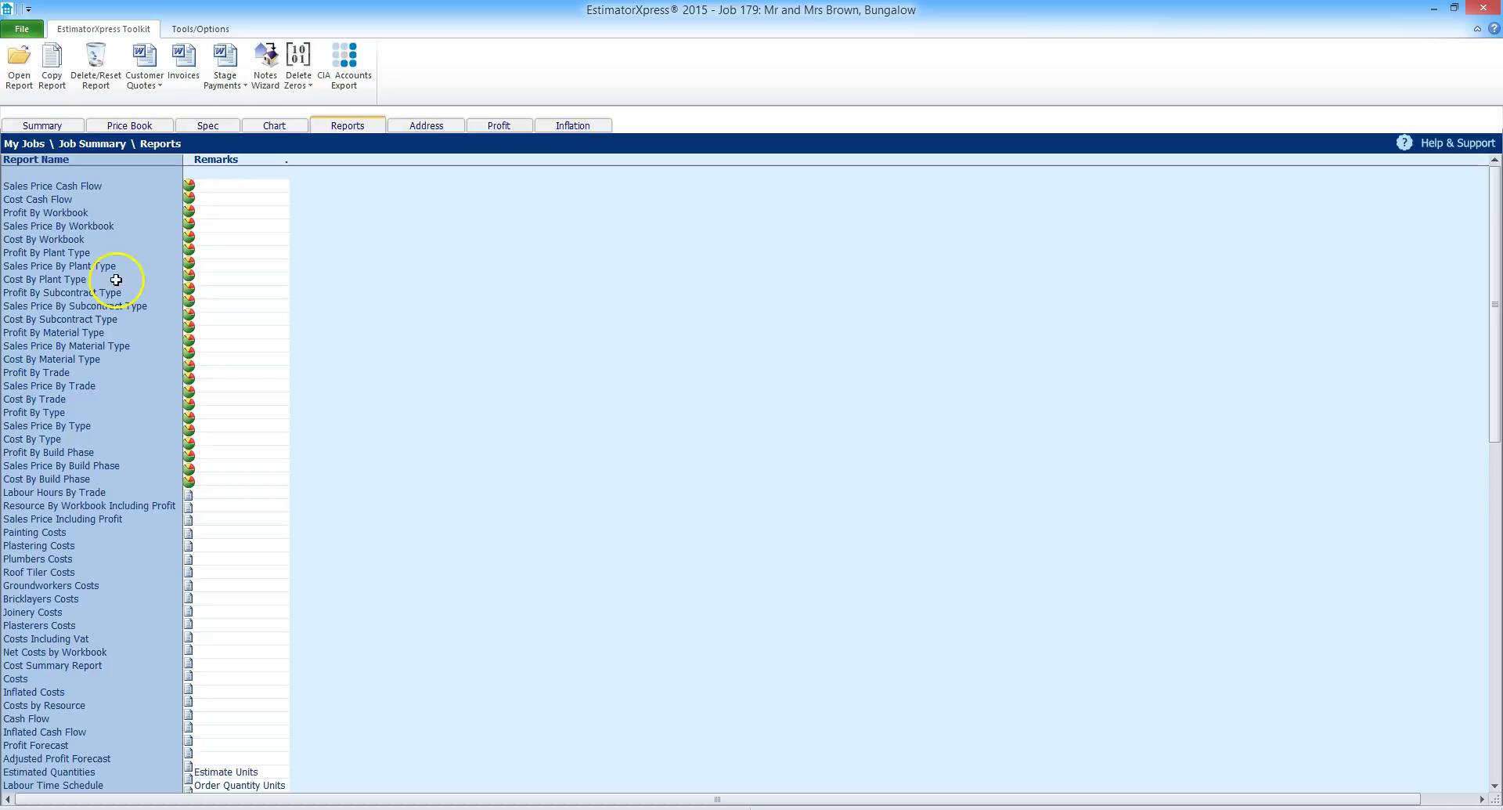
left_click(63, 196)
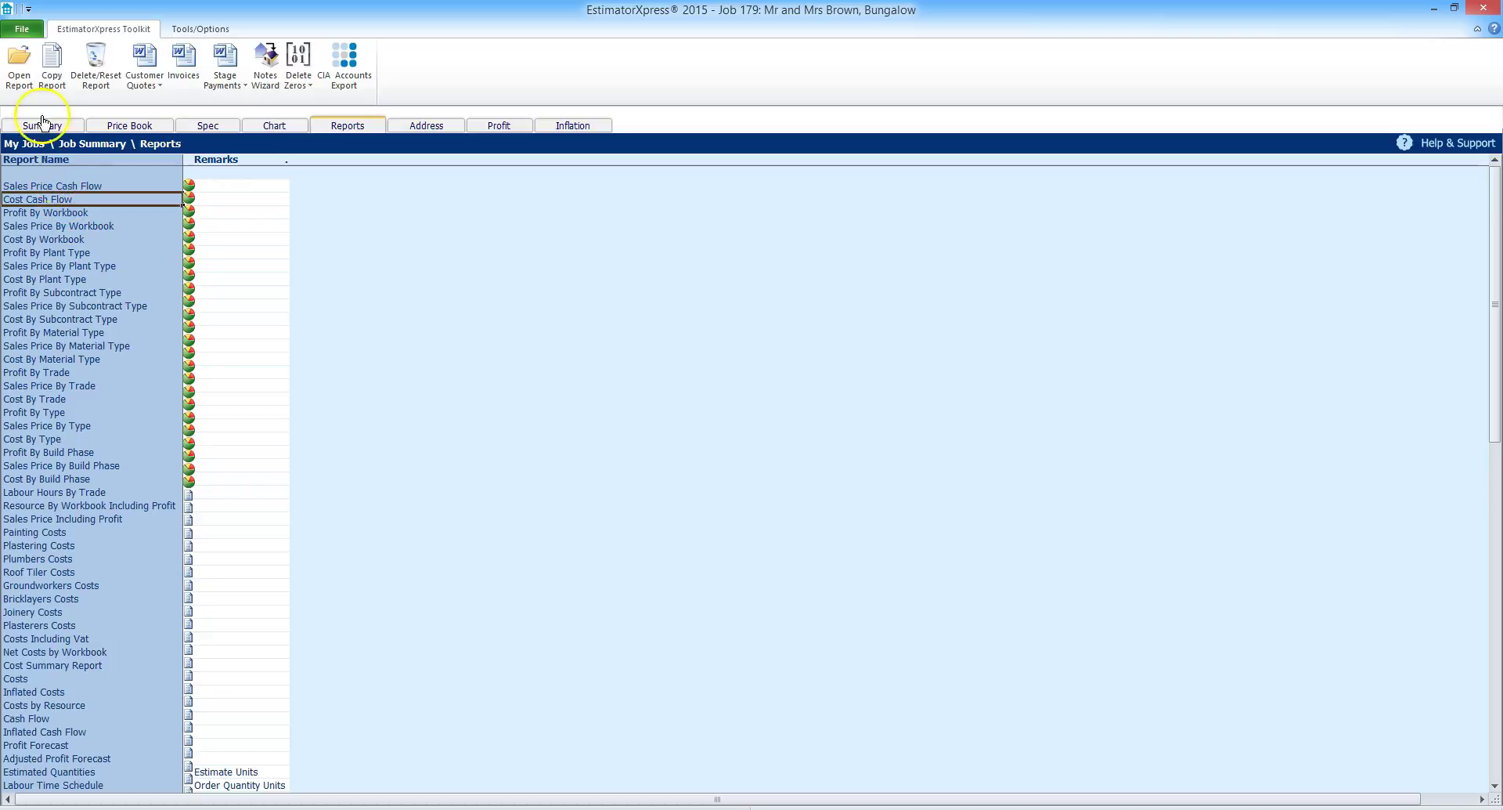
left_click(20, 63)
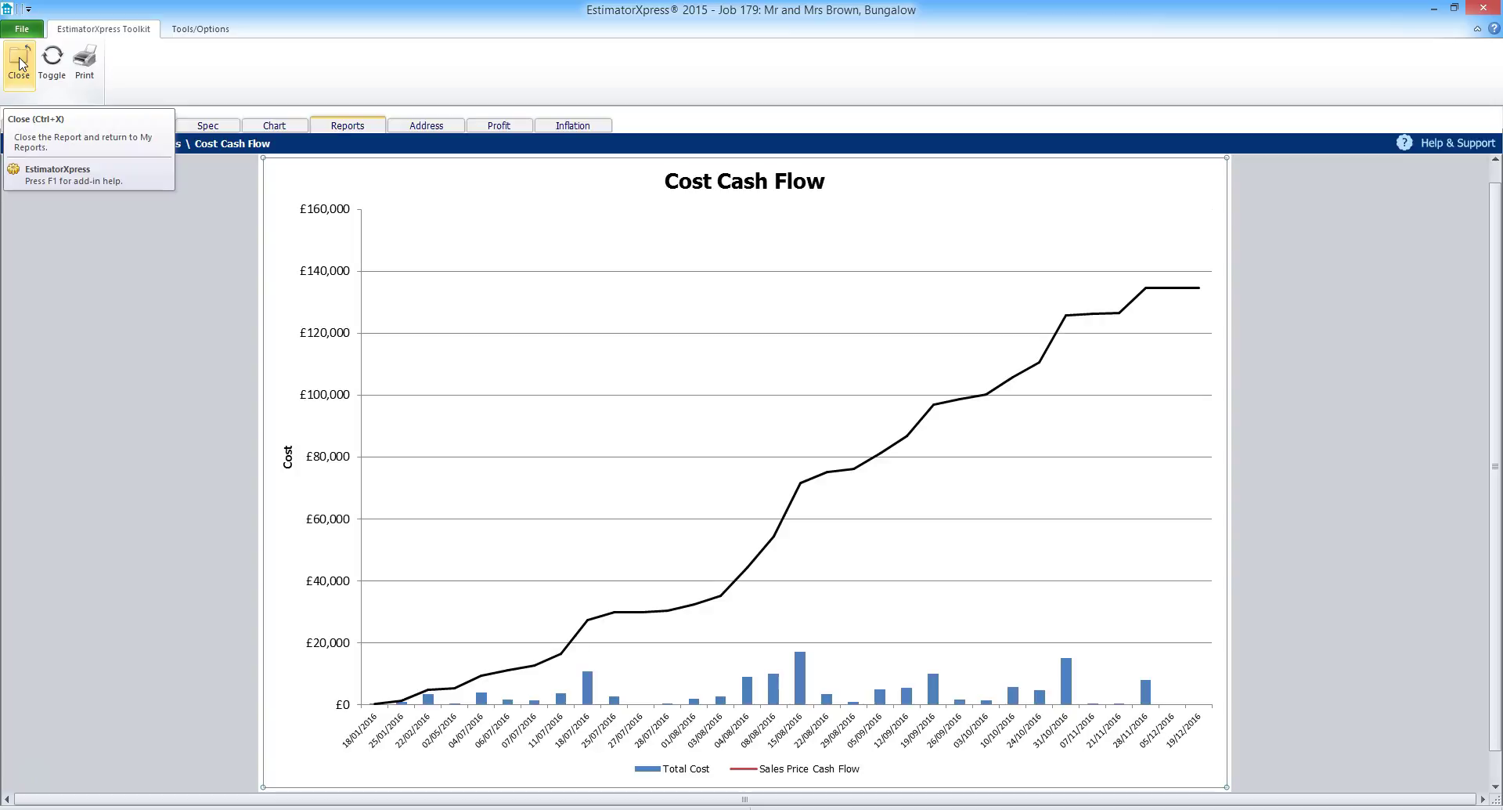
left_click(20, 64)
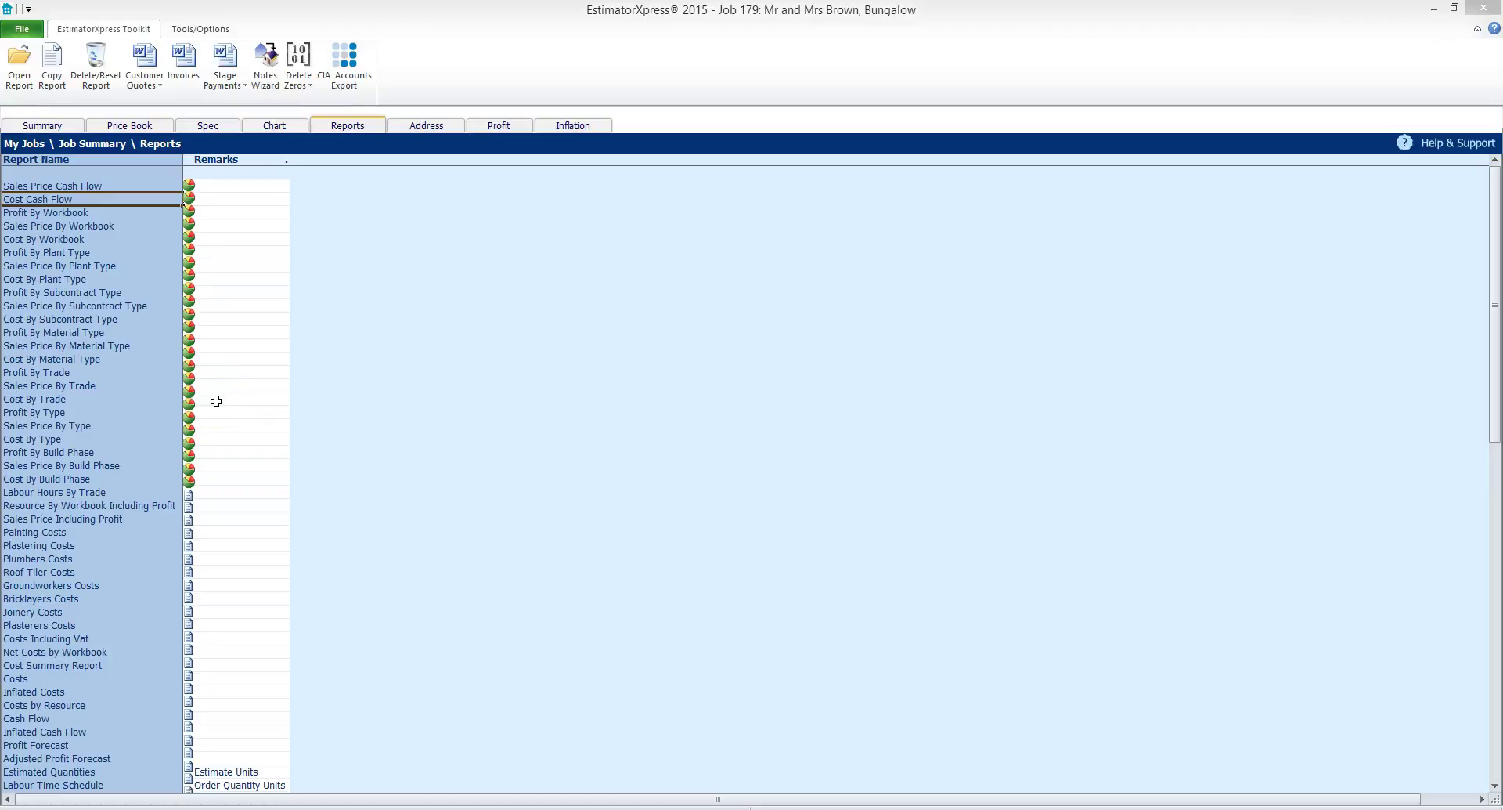
- Open the Cost By Material Type chart and examine each material's percentage share, including Insulation
left_click(90, 359)
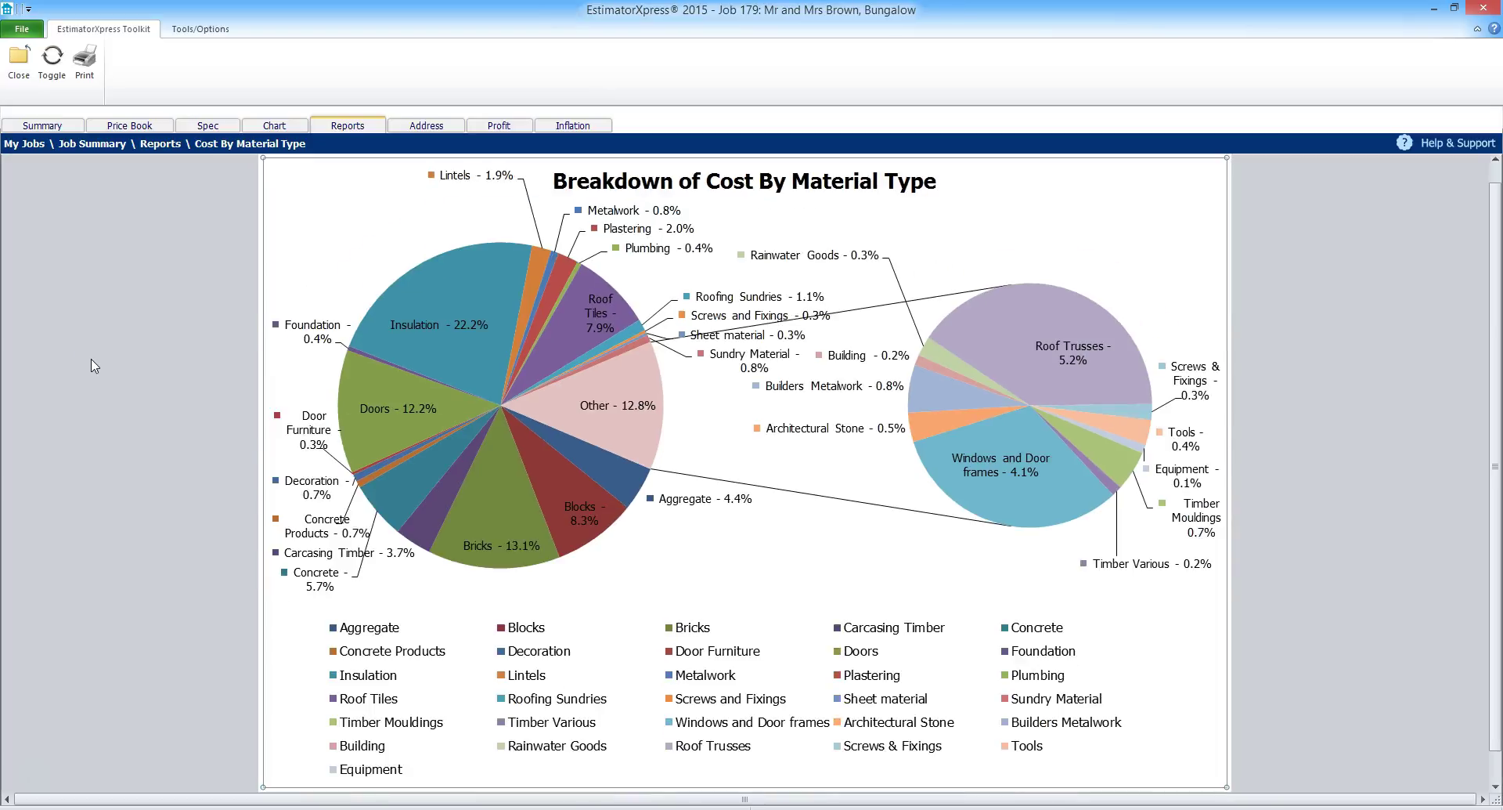
left_click(112, 360)
mouse_move(454, 312)
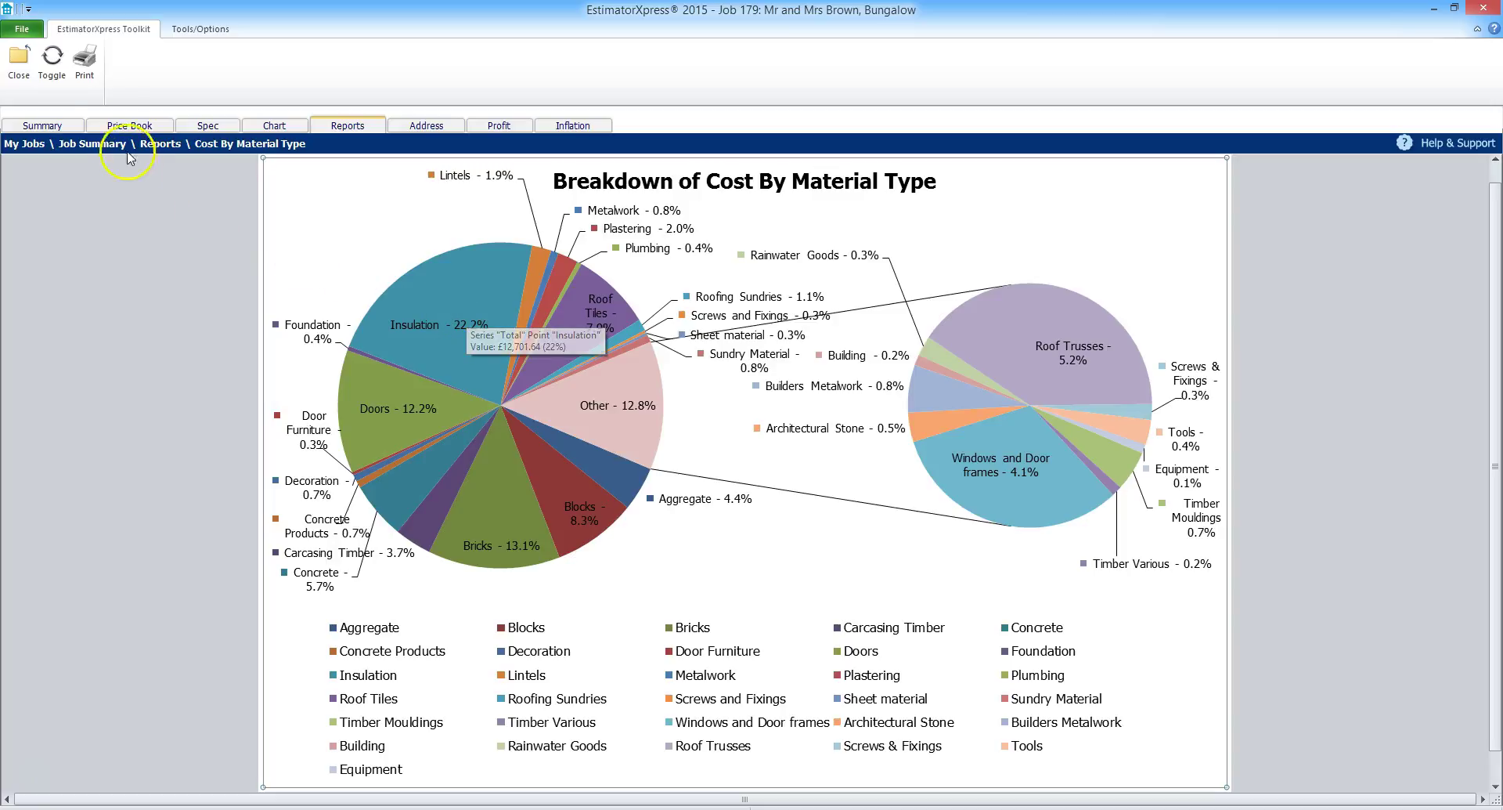
- Switch the material cost chart's labels from percentages to pound amounts, review them, and close the chart
left_click(52, 61)
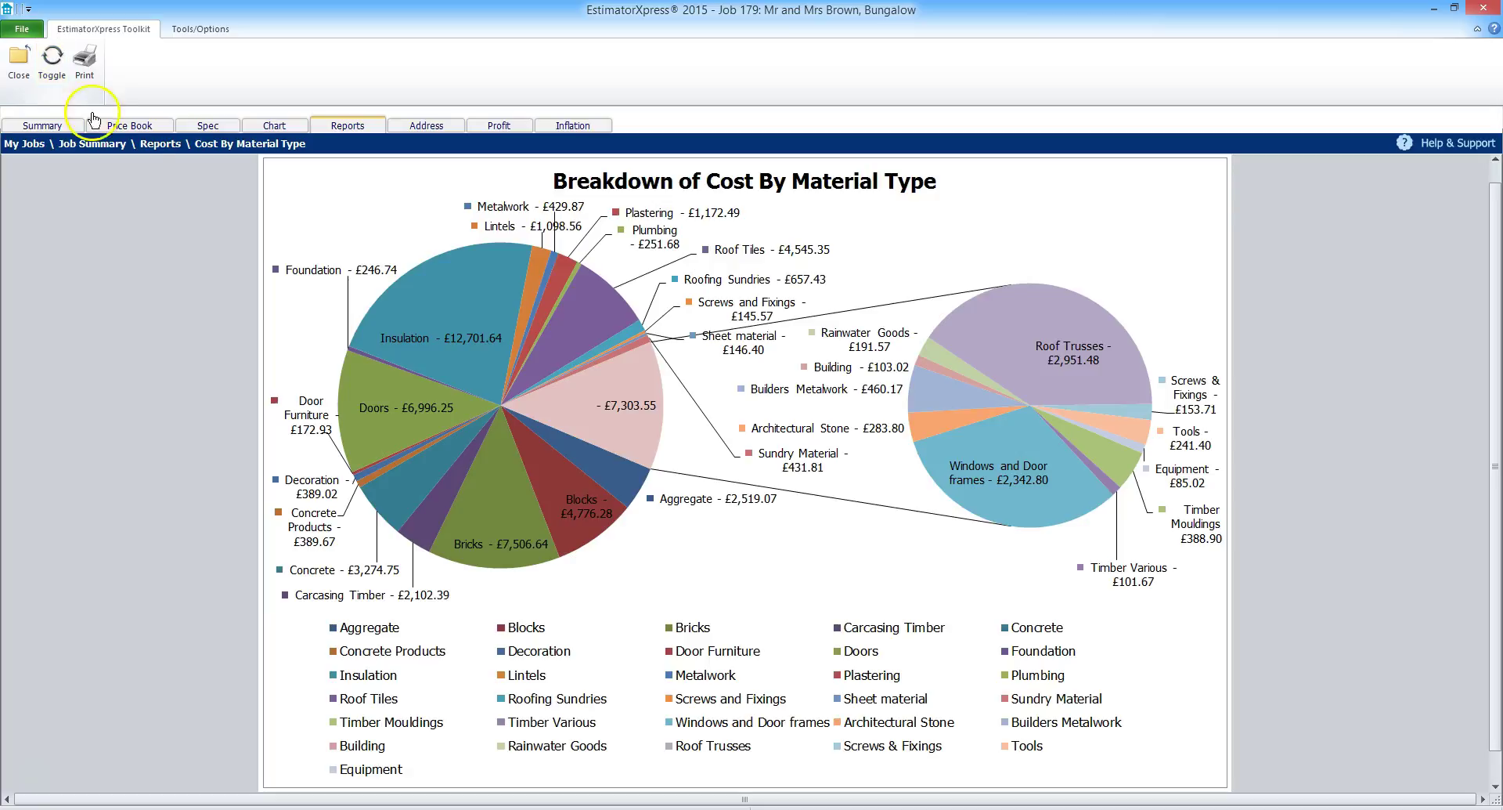
mouse_move(483, 360)
left_click(17, 68)
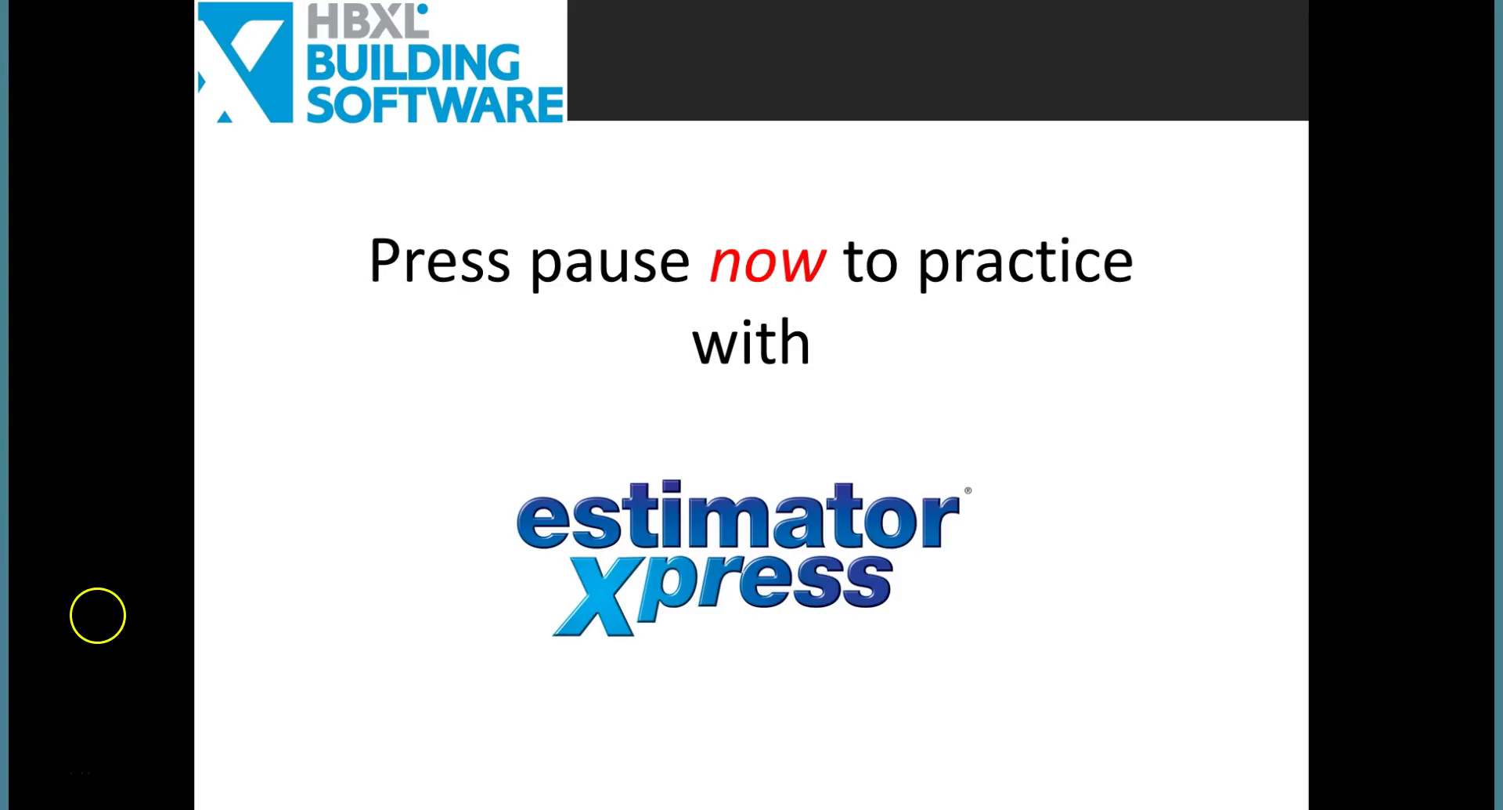